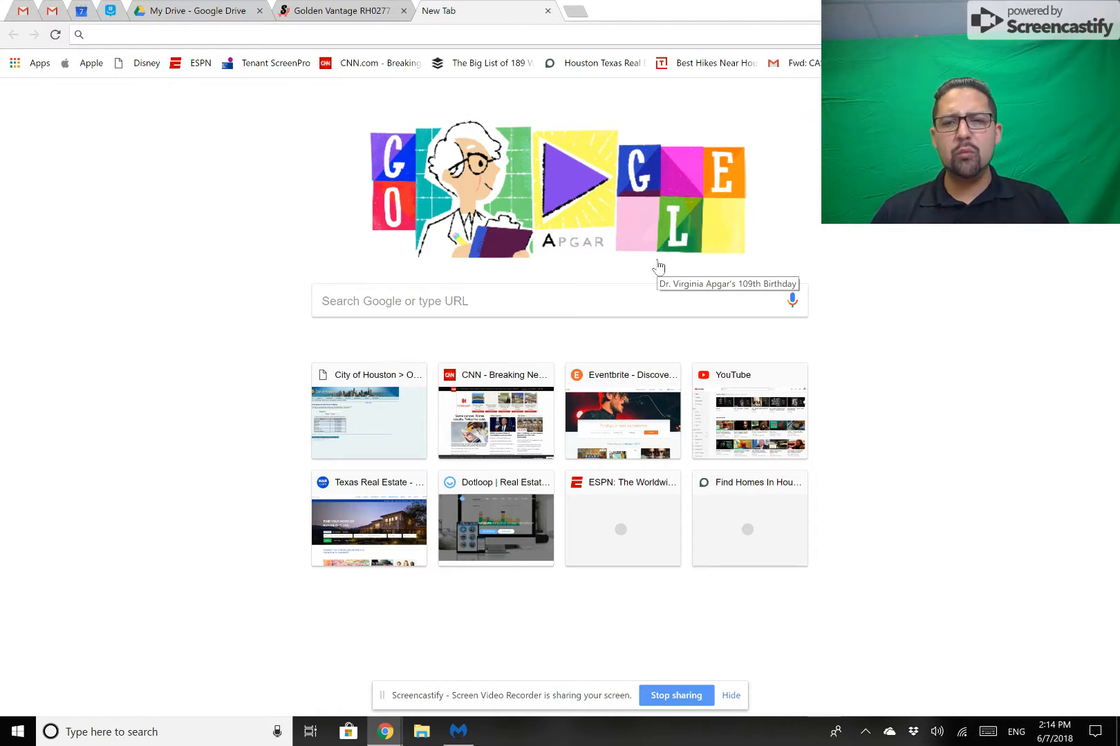
# Log in to findhoustonareahomelistings.com with the saved credentials and open the agent's profile settings.
pyautogui.click(747, 532)
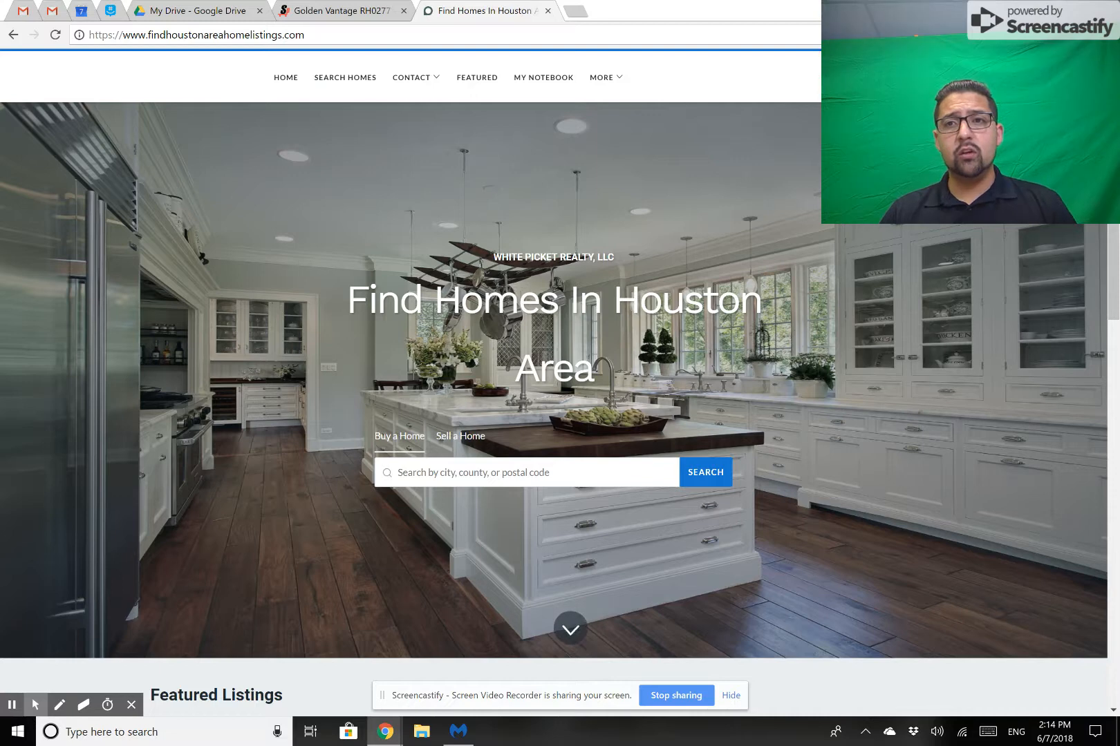
pyautogui.click(929, 77)
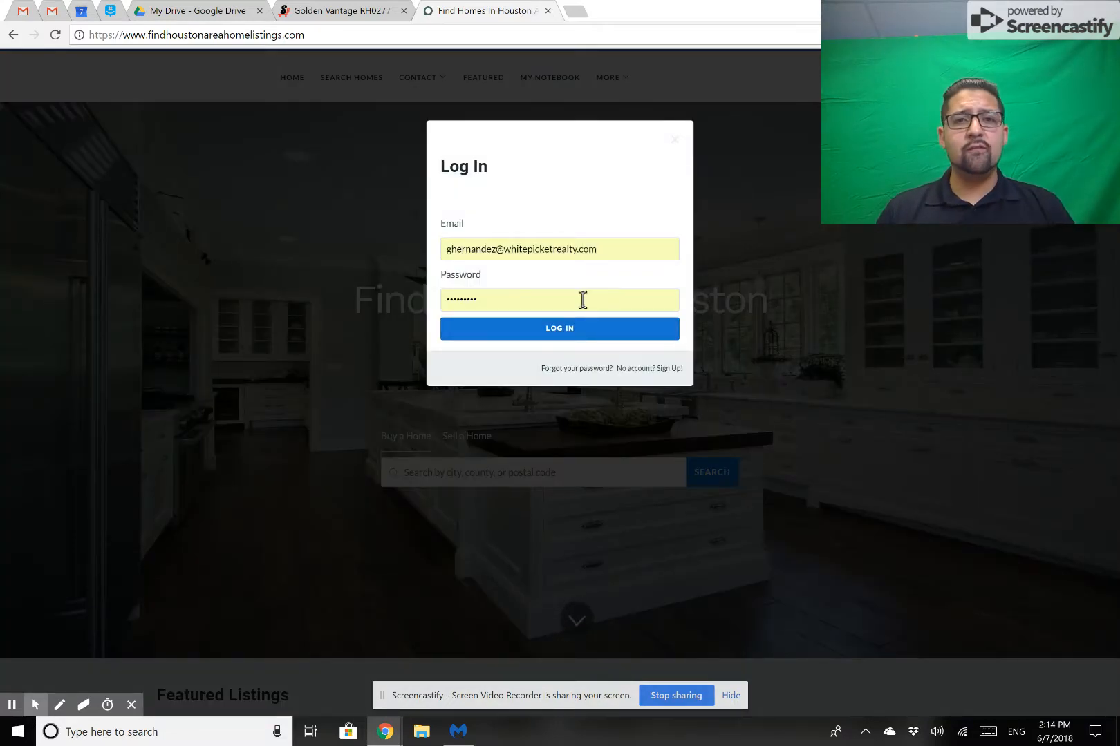
pyautogui.click(551, 330)
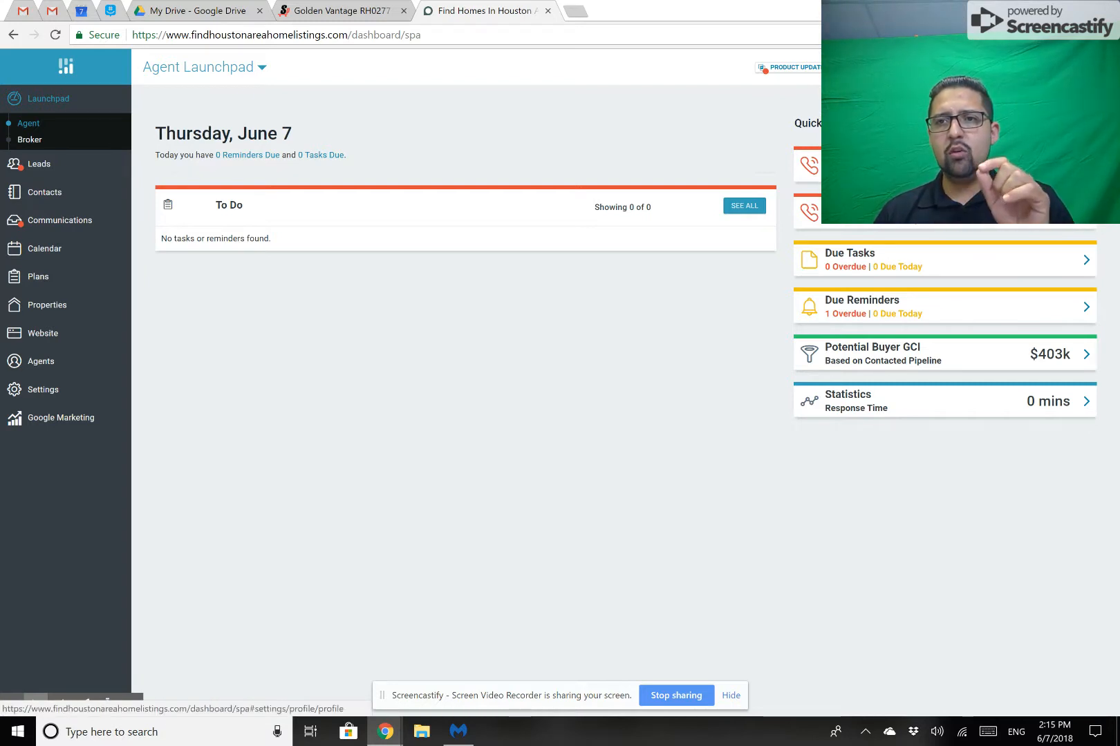
pyautogui.click(1054, 100)
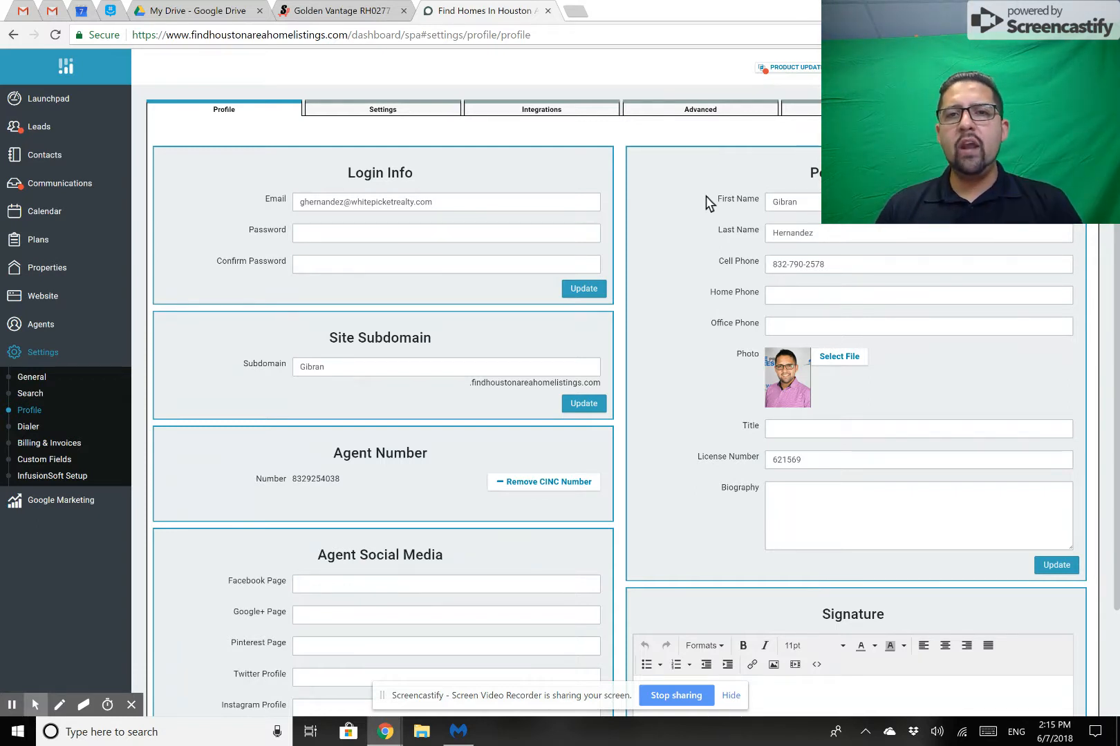
# Set the site subdomain to the agent's first name followed by "inHouston" and save it.
pyautogui.moveTo(178, 324); pyautogui.dragTo(239, 380)
pyautogui.click(430, 370)
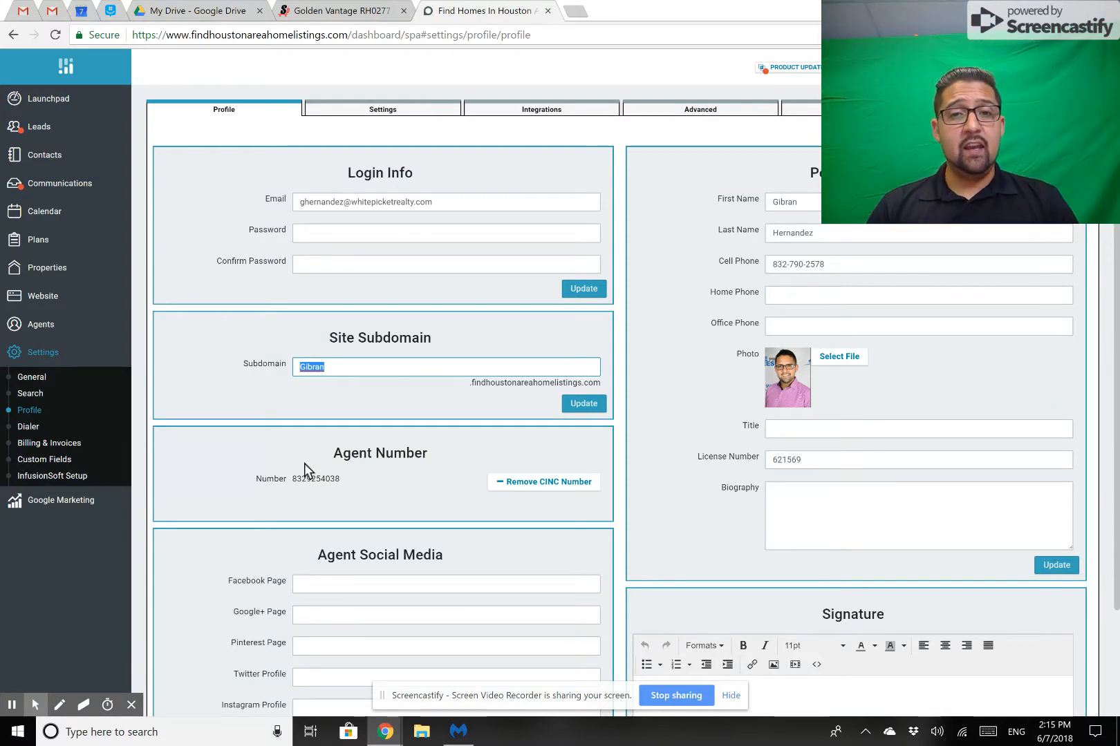
pyautogui.write('GibraninHous')
pyautogui.press('BackSpace')
pyautogui.press('BackSpace')
pyautogui.press('BackSpace')
pyautogui.write('ouston')
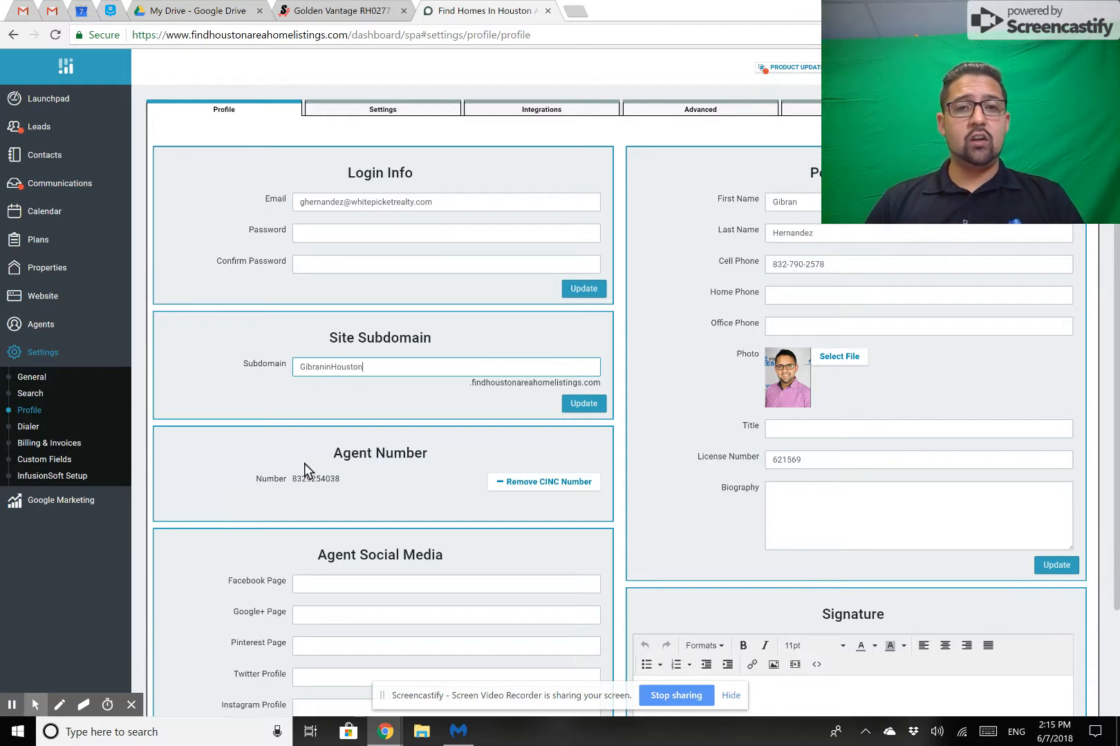
pyautogui.click(586, 408)
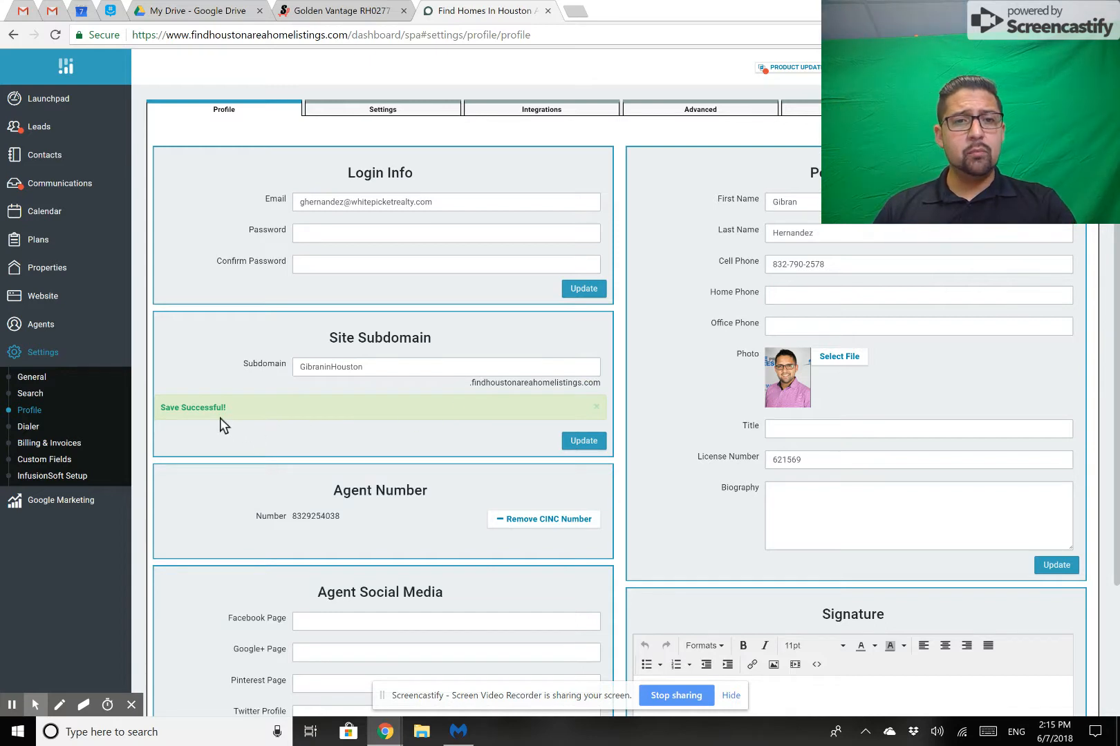
# Set the site subdomain to only the agent's first name and save it.
pyautogui.moveTo(380, 367); pyautogui.dragTo(225, 364)
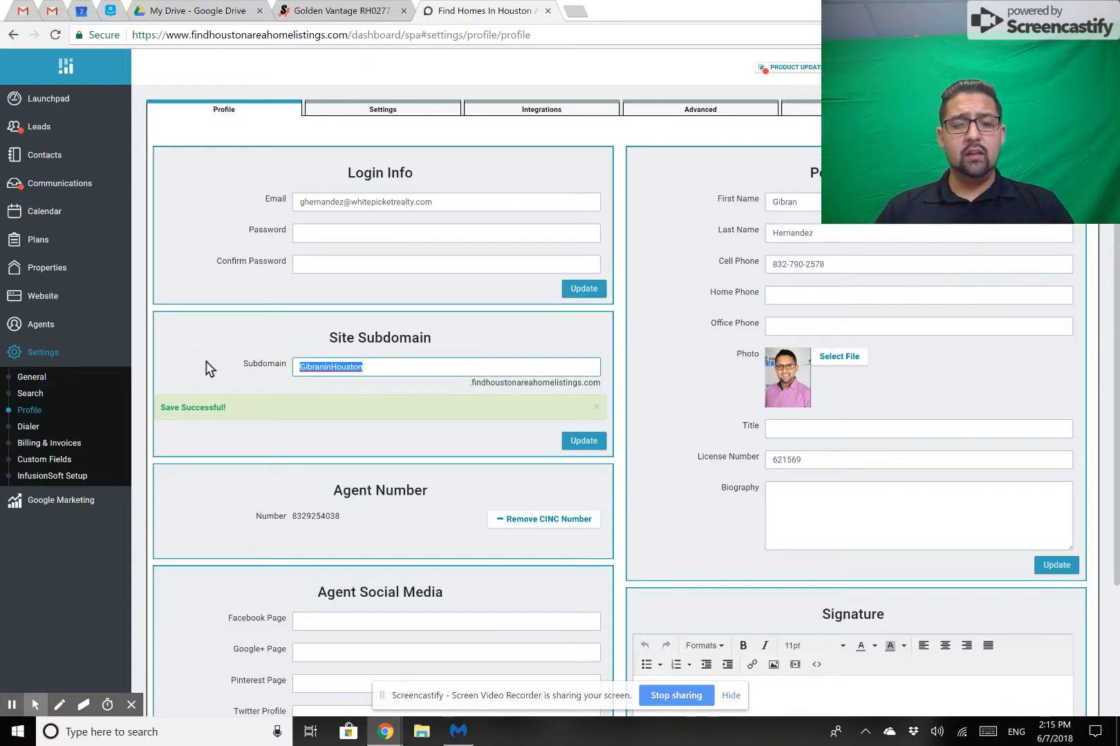
pyautogui.write('Gibran')
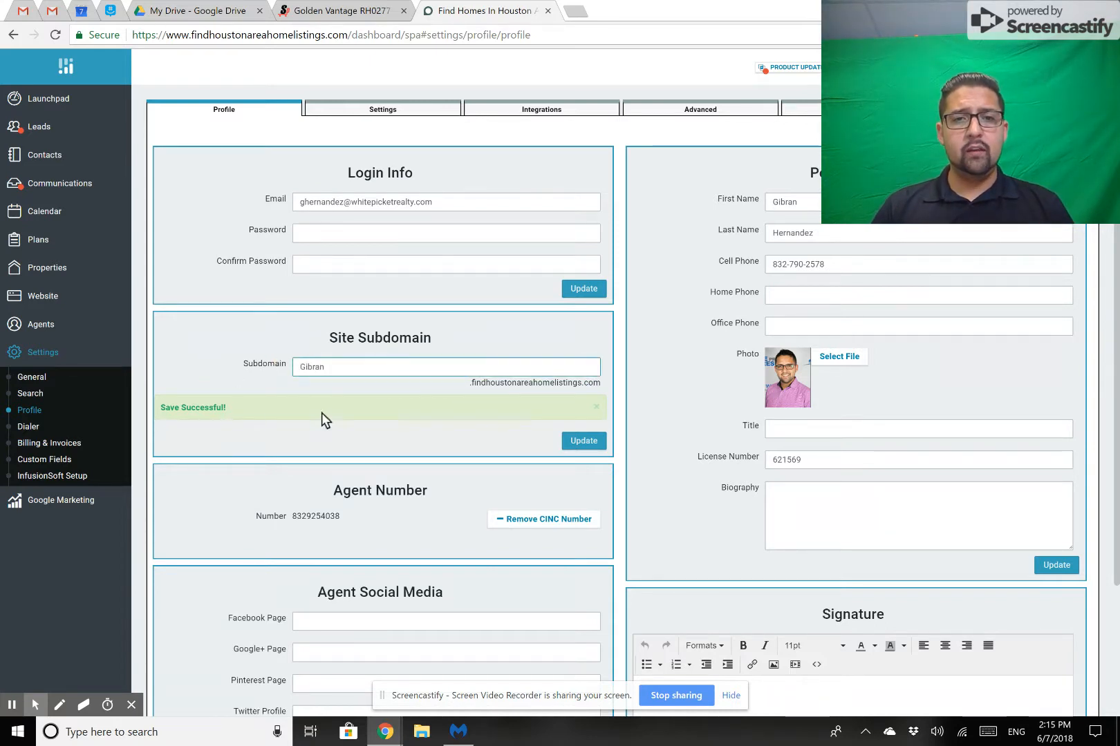
pyautogui.click(586, 442)
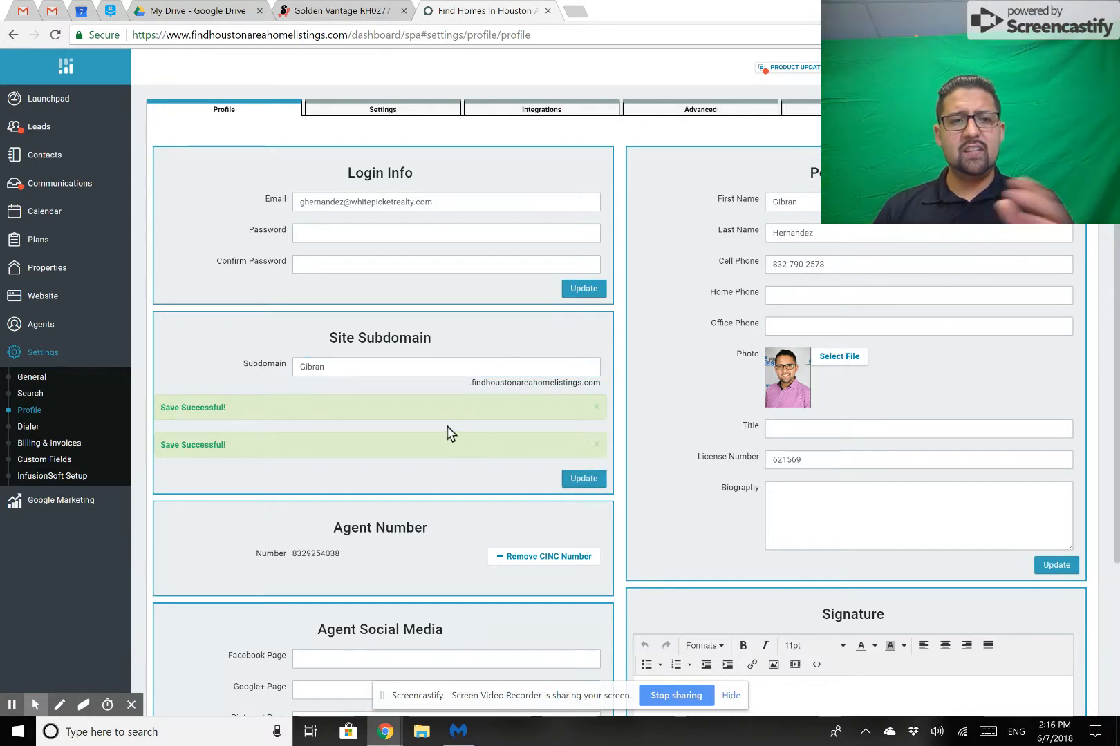
pyautogui.moveTo(232, 443); pyautogui.dragTo(143, 458)
pyautogui.click(346, 451)
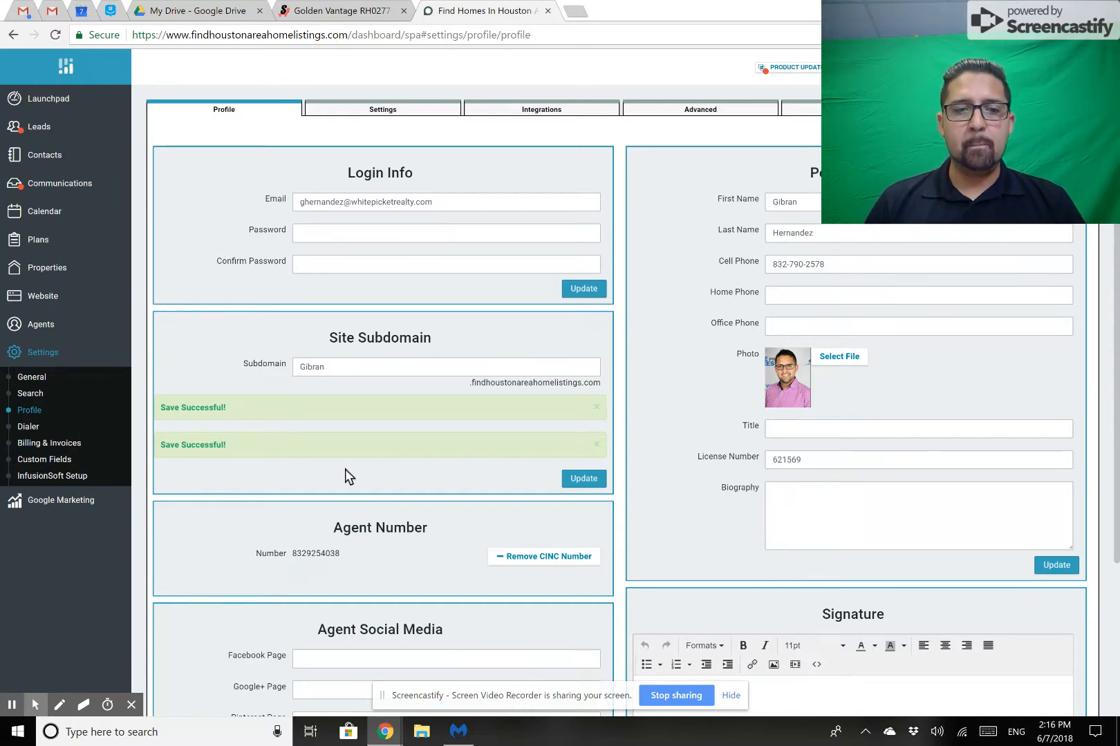
# Search the computer for "edge" and switch to Microsoft Edge.
pyautogui.moveTo(386, 733)
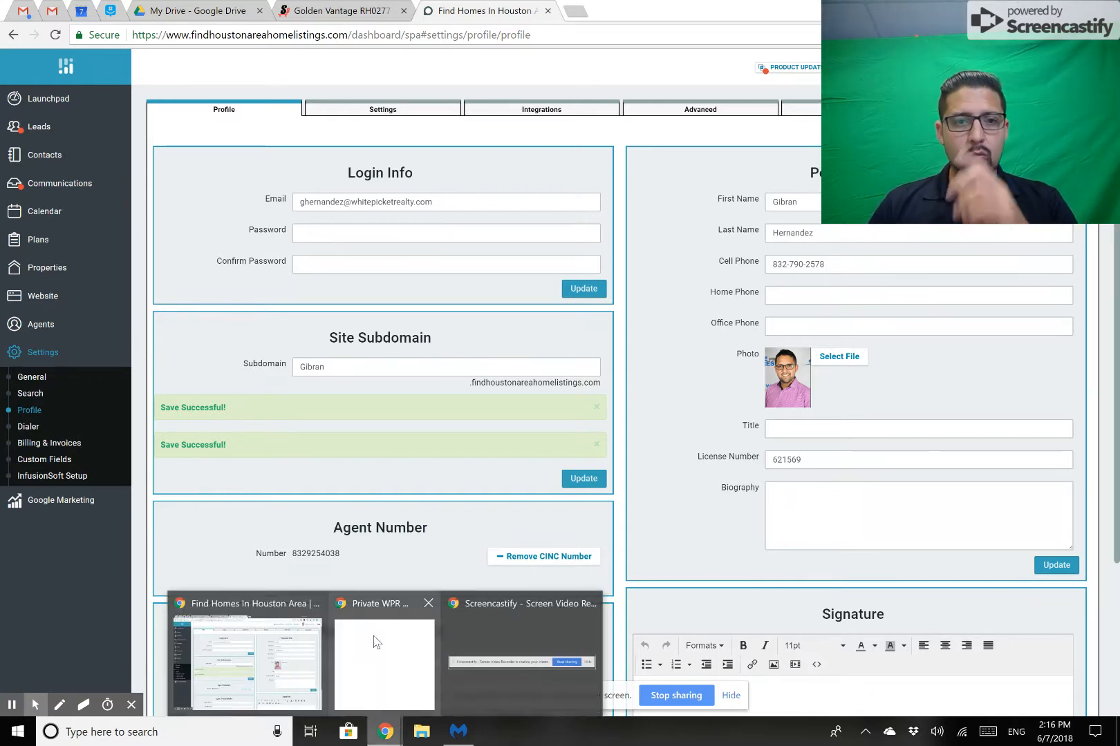
pyautogui.click(163, 733)
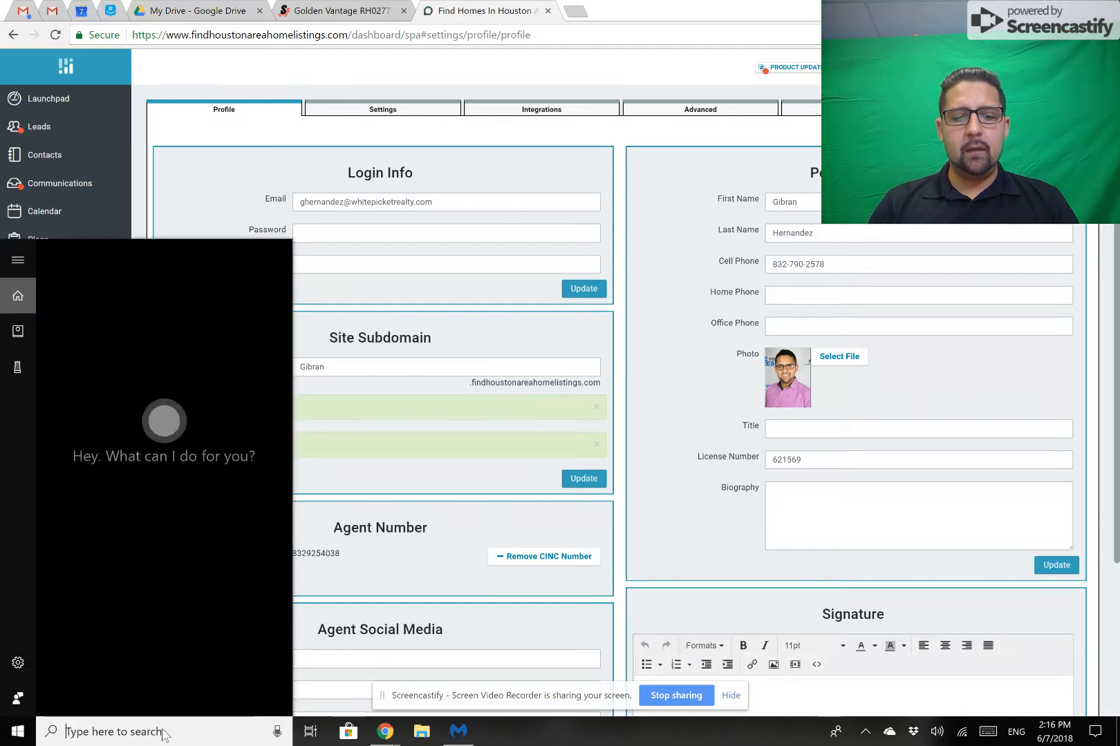
pyautogui.write('edge')
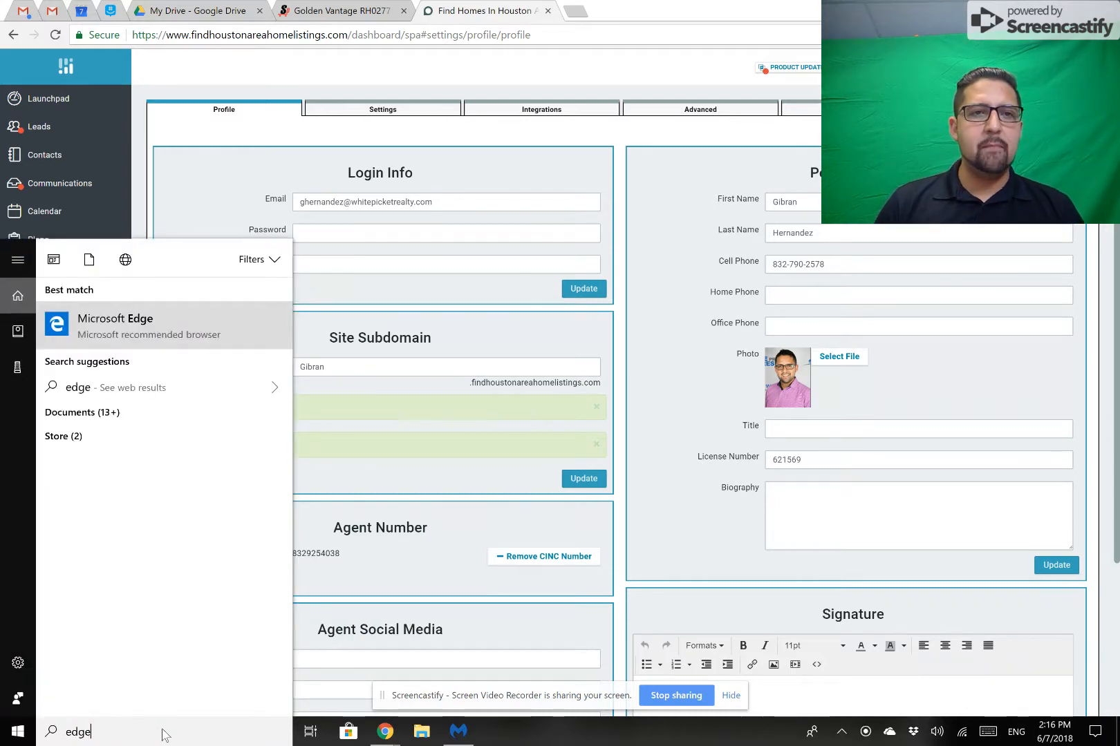
pyautogui.press('Return')
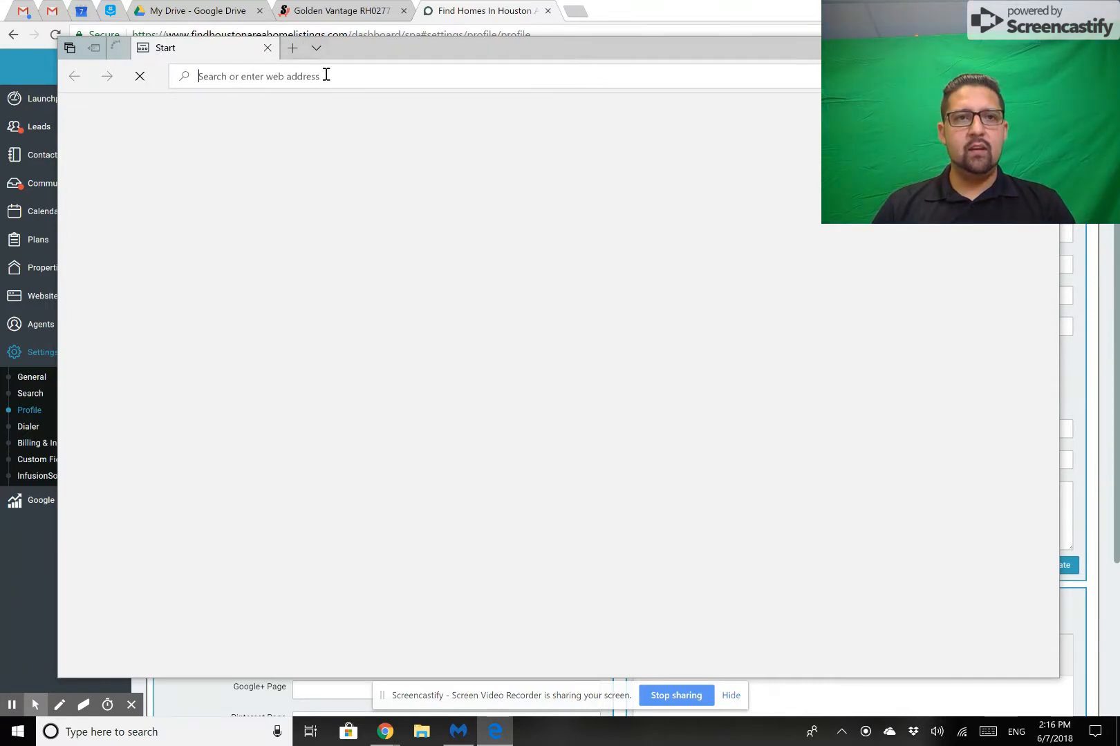
# Enter the agent's first name followed by ".findhoustarehomelistings" as the web address, and decline the browser data import.
pyautogui.write('gibran.findhoust')
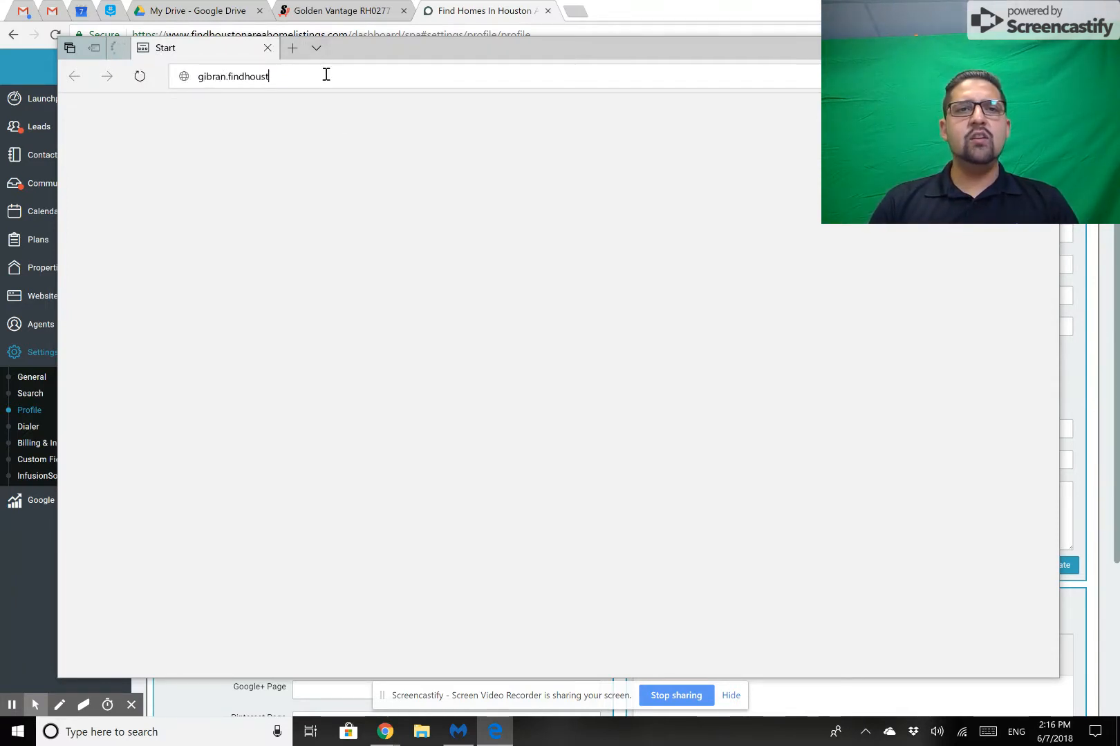
pyautogui.write('arehomelistings')
pyautogui.press('Home')
pyautogui.write('.com')
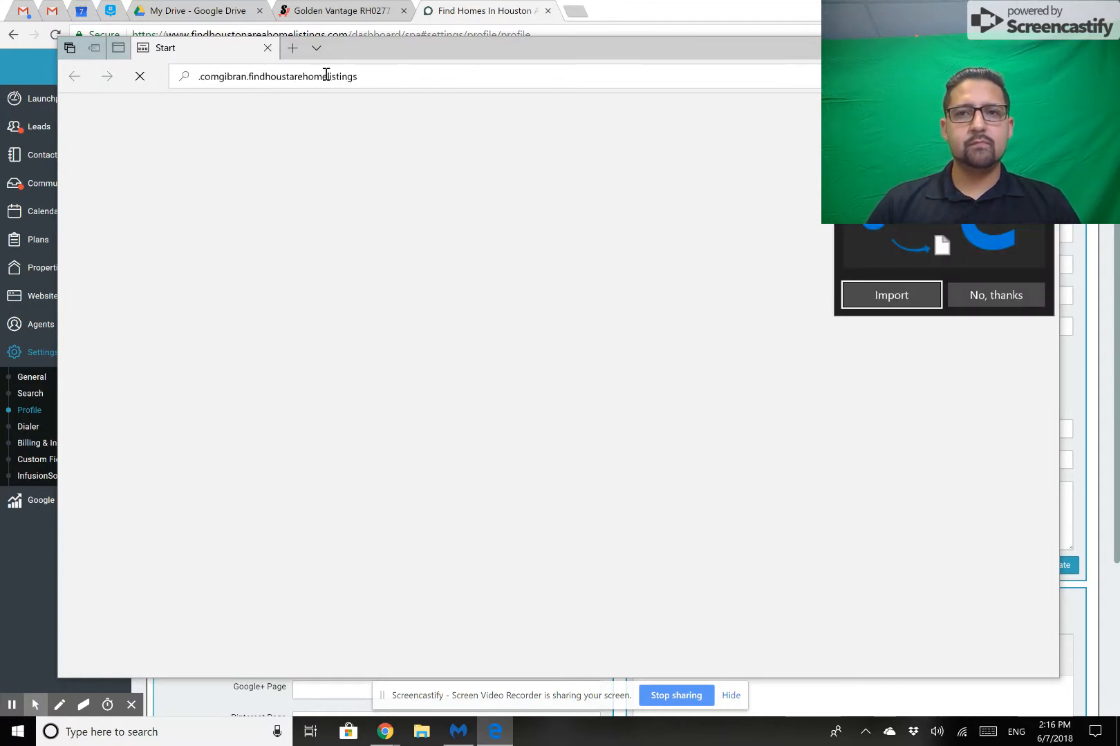
pyautogui.click(1010, 298)
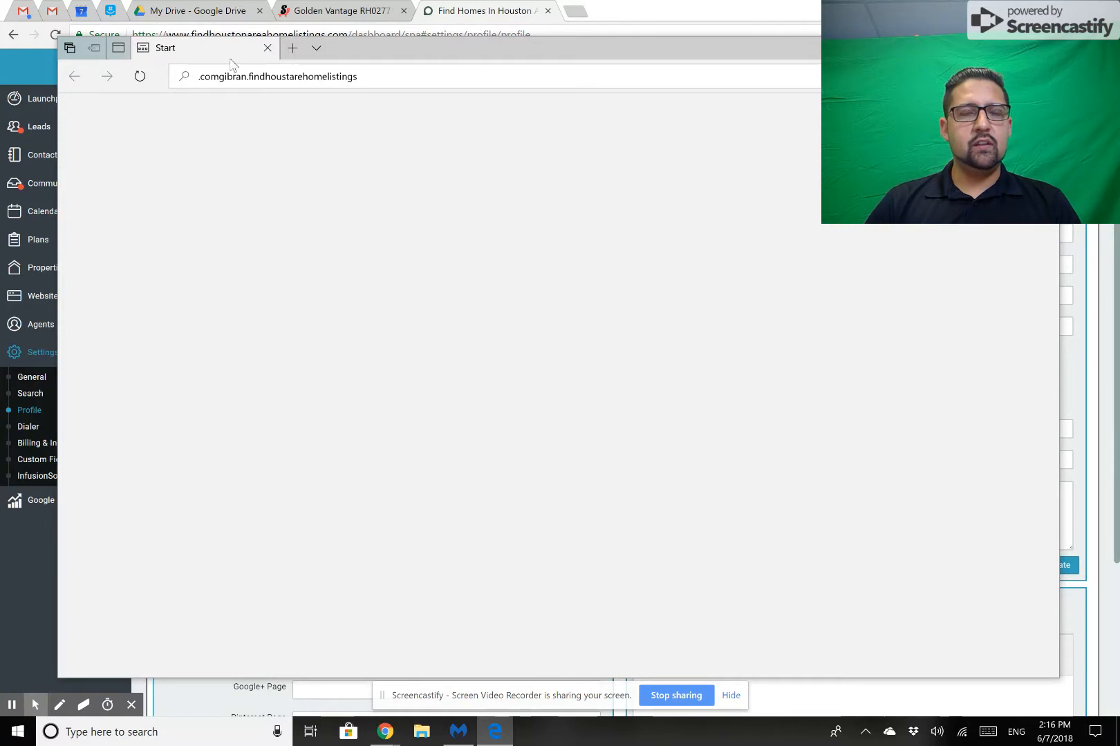
pyautogui.moveTo(225, 76); pyautogui.dragTo(155, 95)
pyautogui.press('BackSpace')
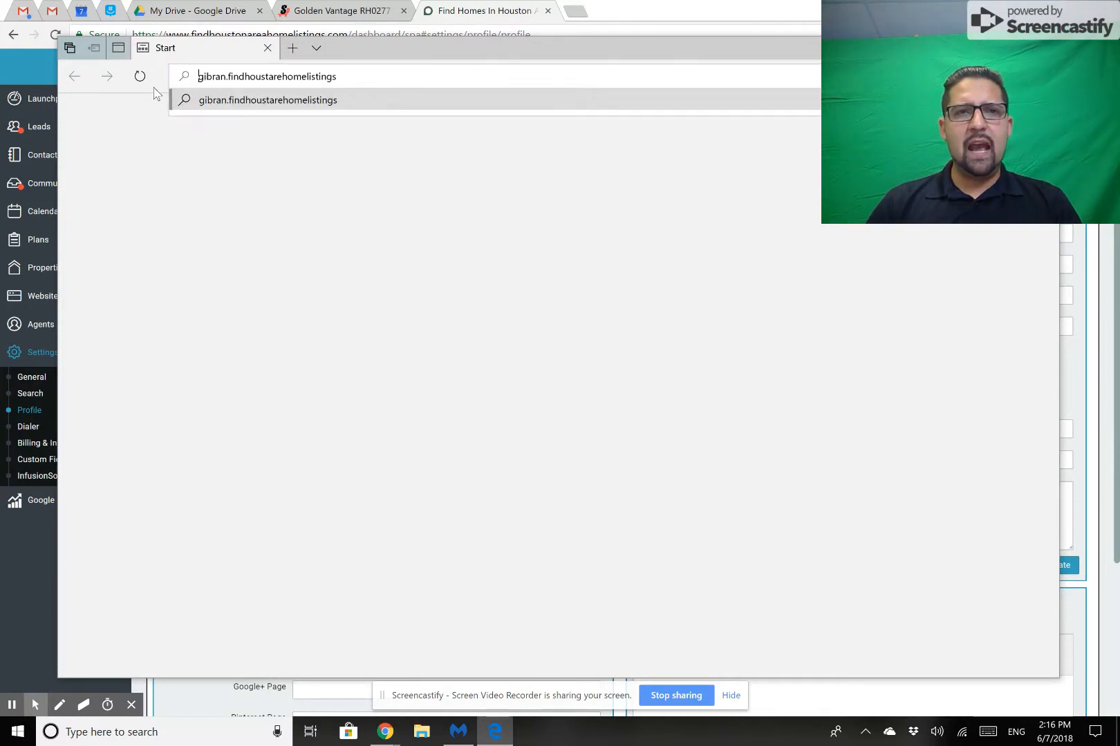
pyautogui.doubleClick(401, 82)
pyautogui.doubleClick(400, 82)
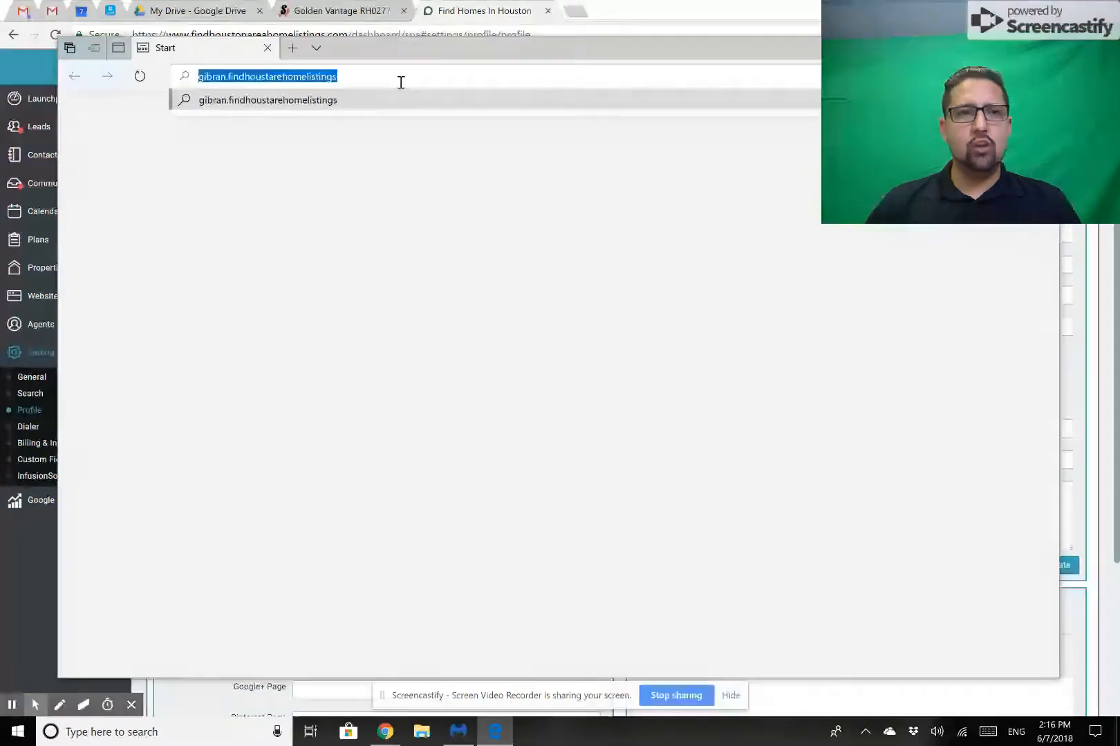
pyautogui.click(401, 82)
pyautogui.write('.com')
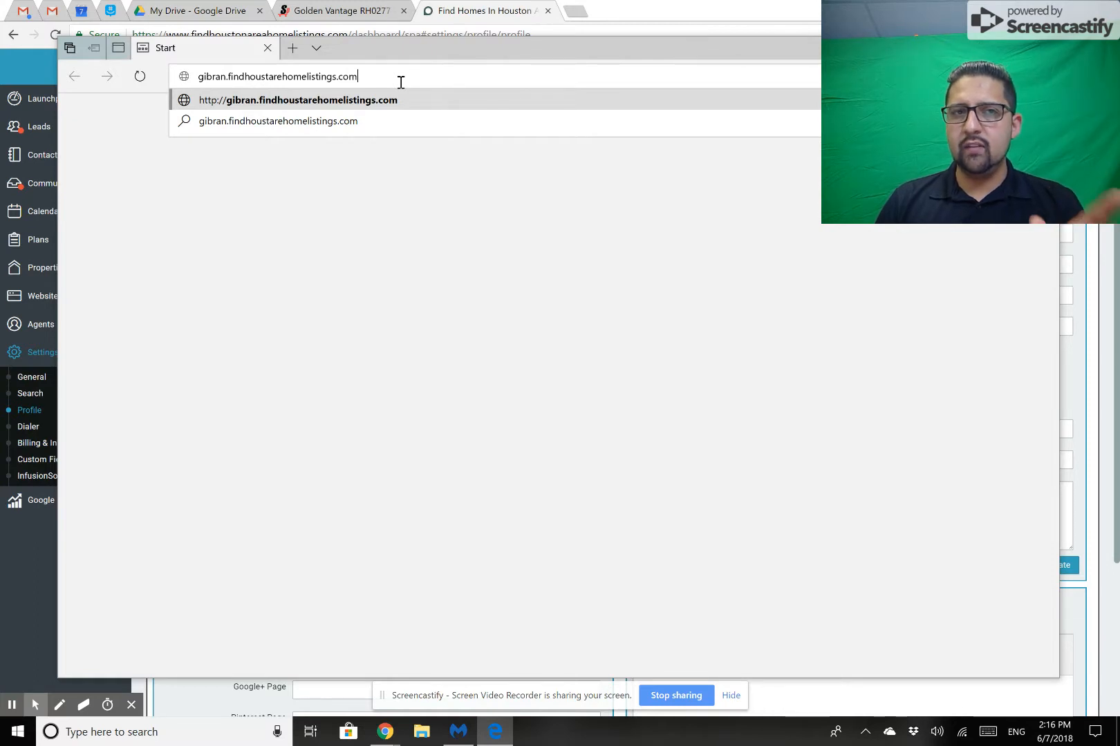
pyautogui.click(198, 77)
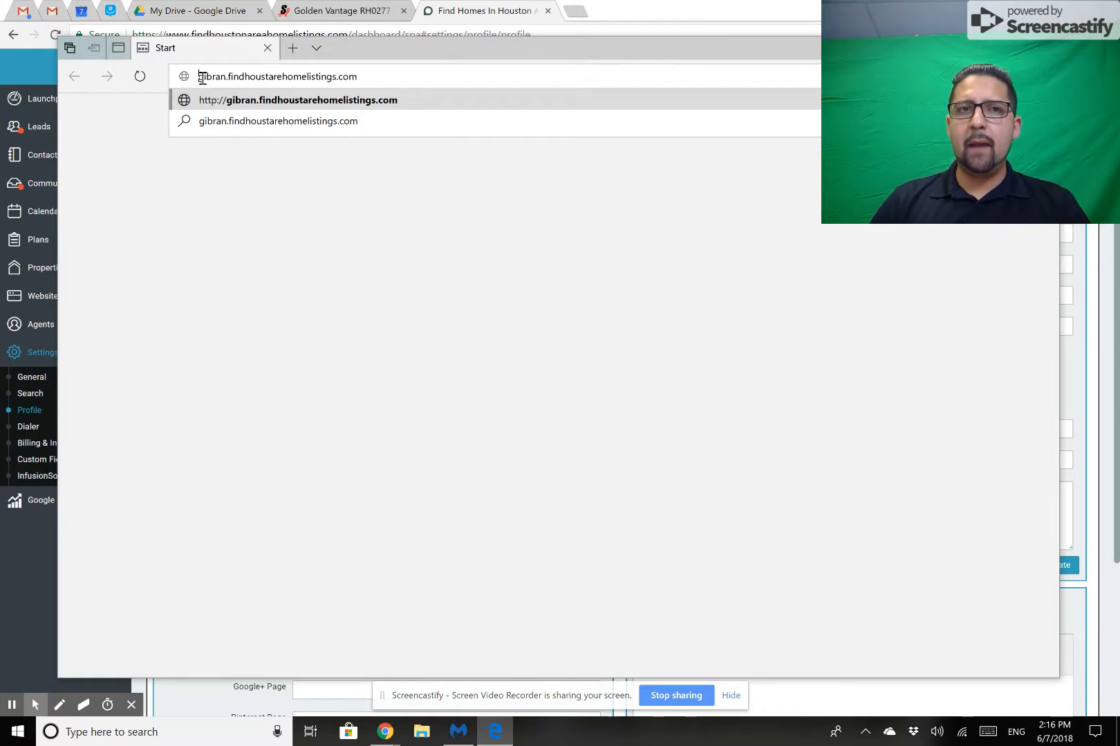
pyautogui.write('www.')
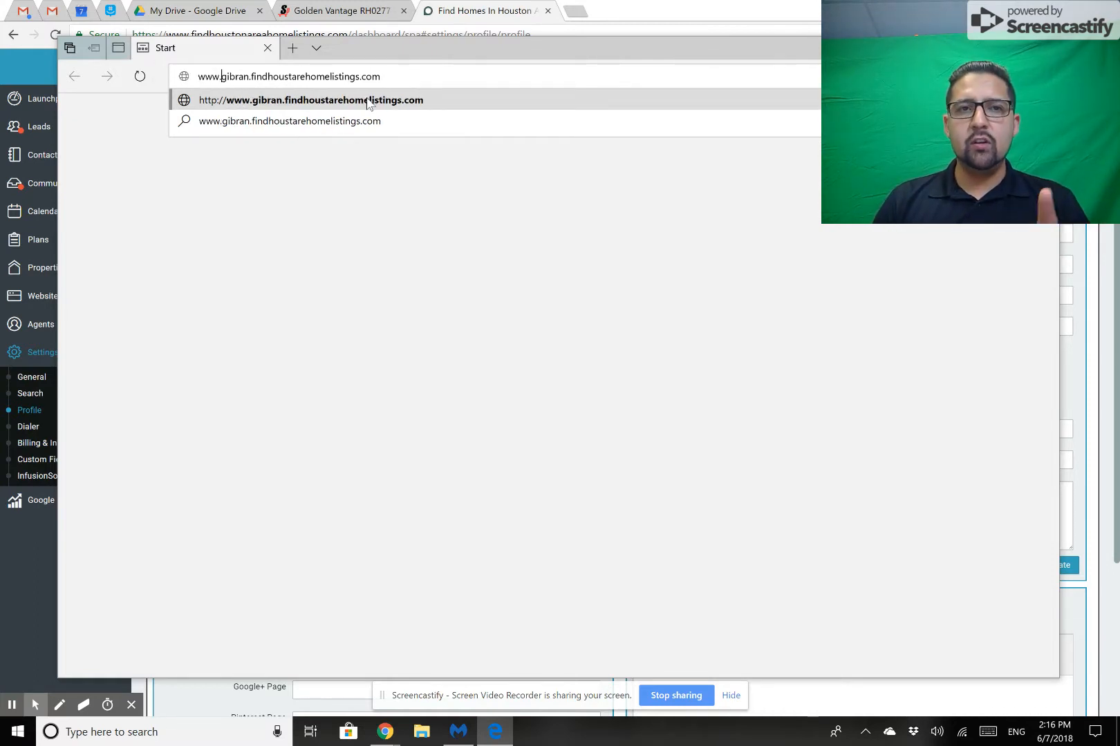
pyautogui.press('Return')
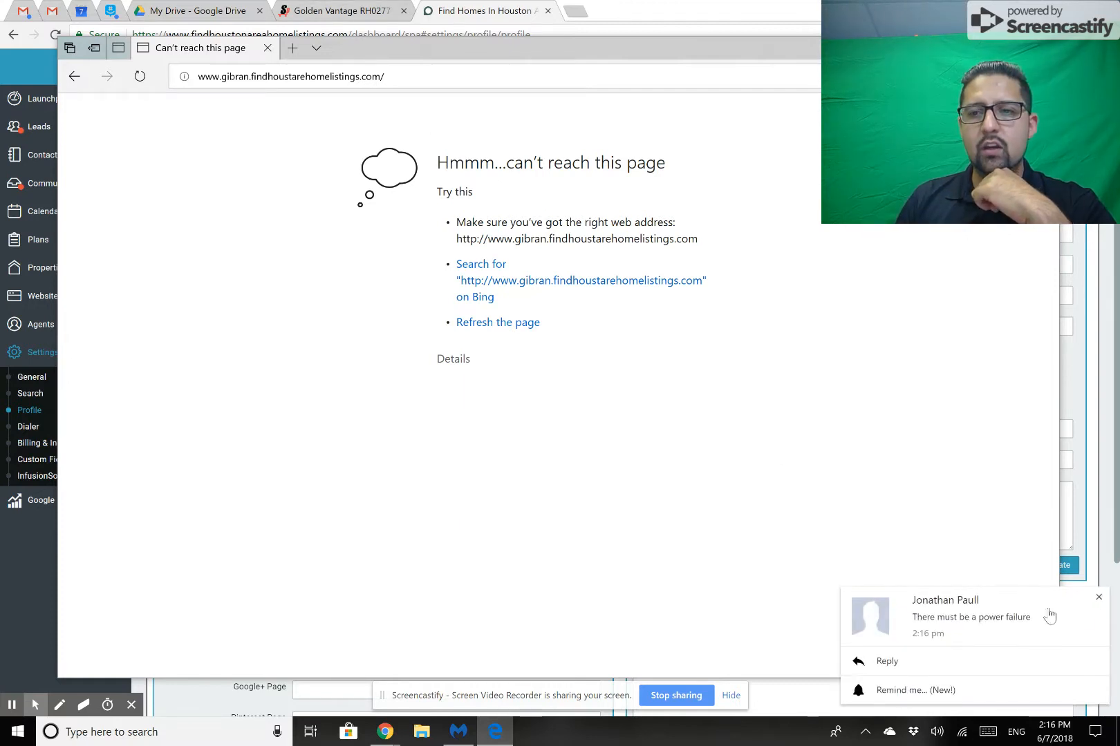
pyautogui.click(1098, 597)
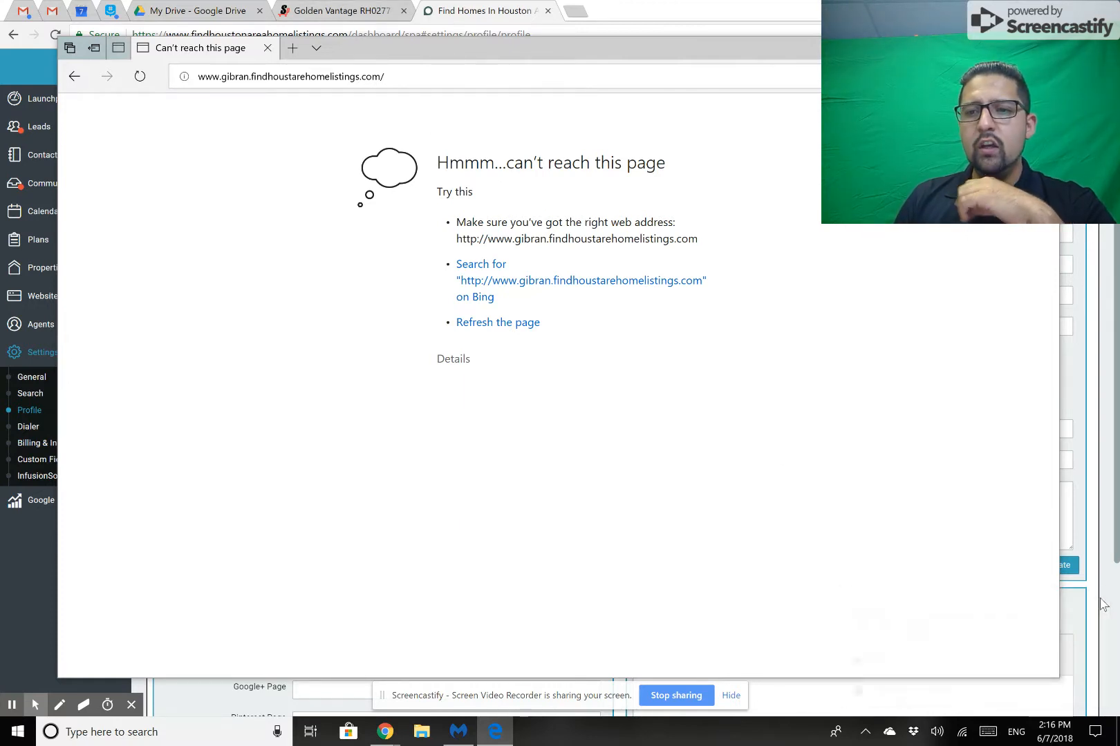
pyautogui.click(435, 76)
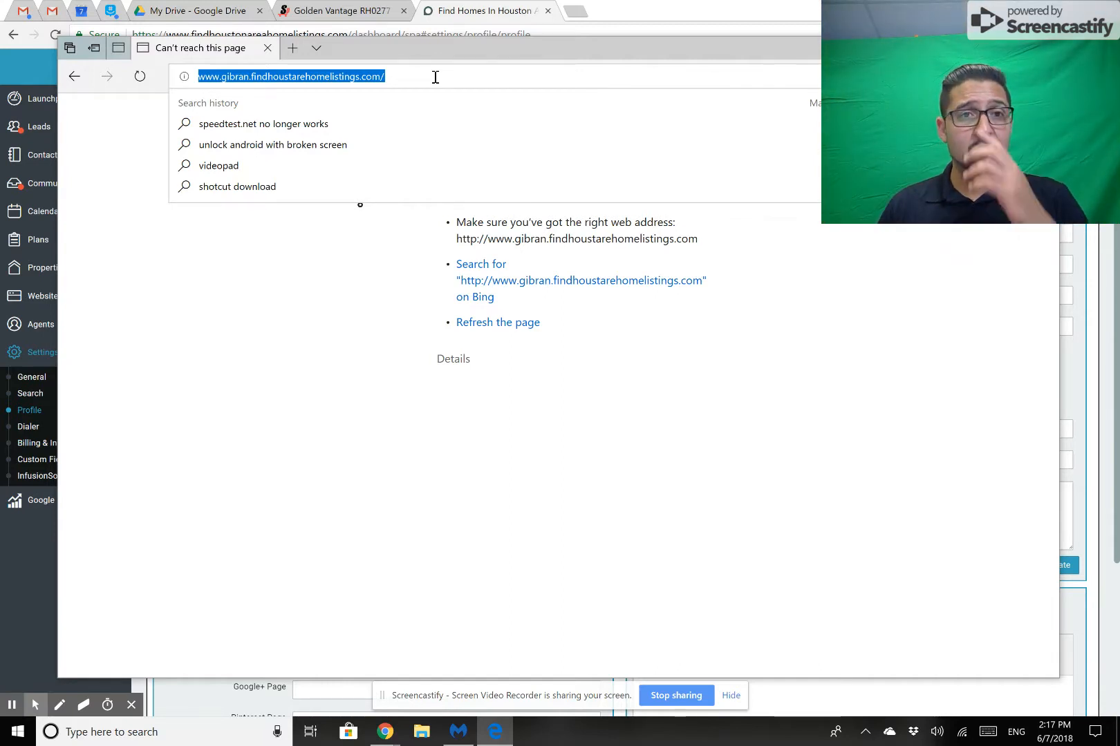
pyautogui.write('gibran')
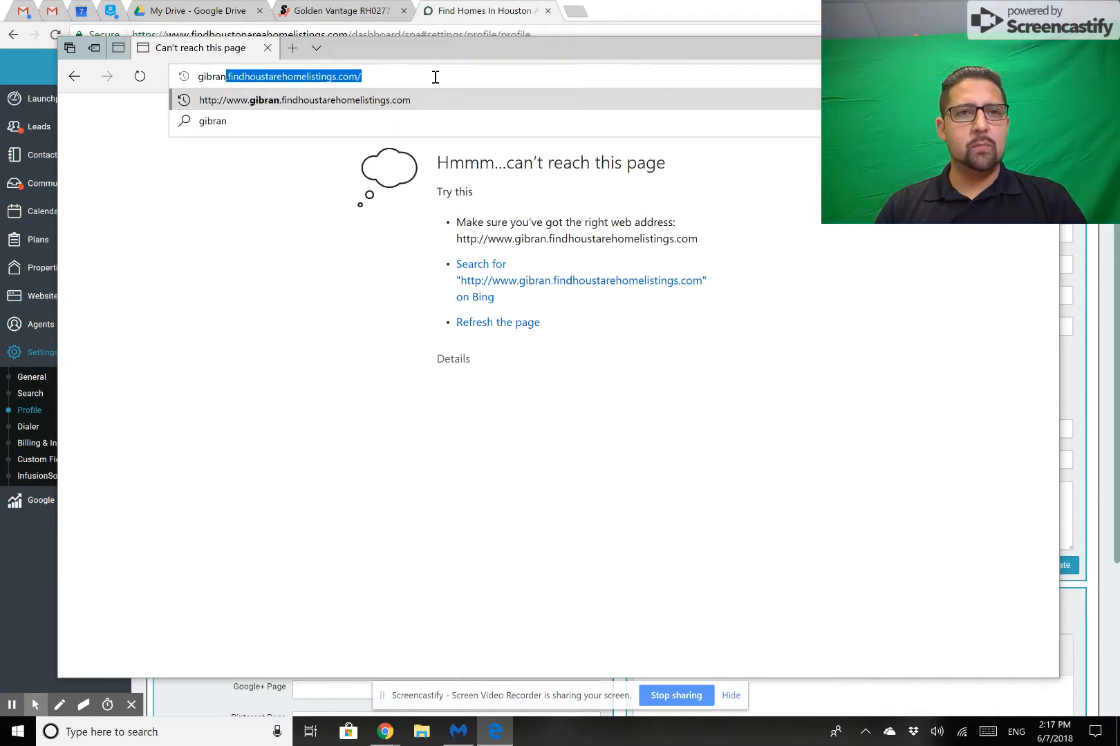
pyautogui.press('Return')
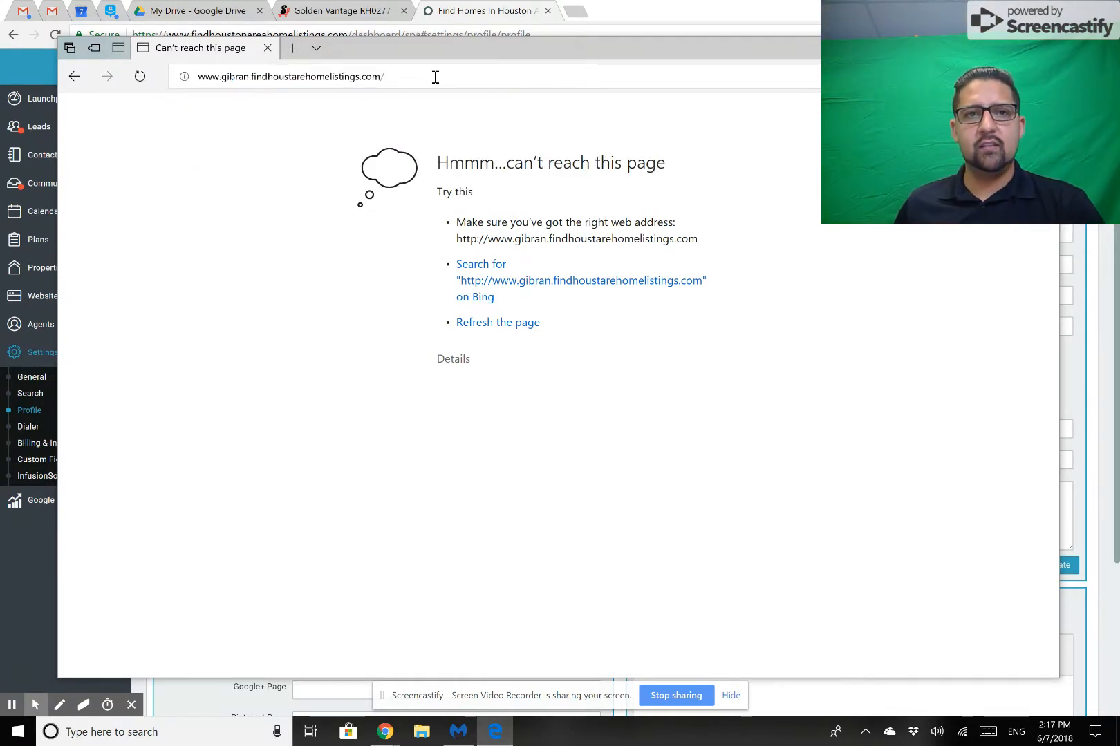
pyautogui.click(222, 76)
pyautogui.moveTo(223, 76); pyautogui.dragTo(138, 78)
pyautogui.press('BackSpace')
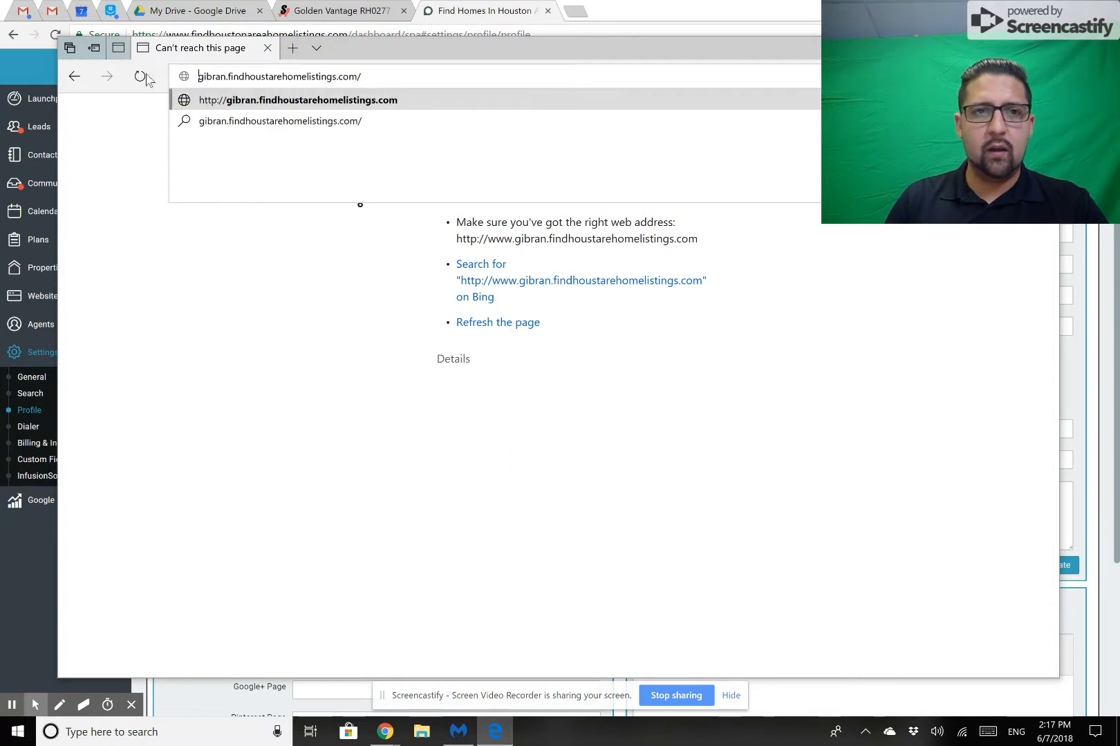
pyautogui.press('Return')
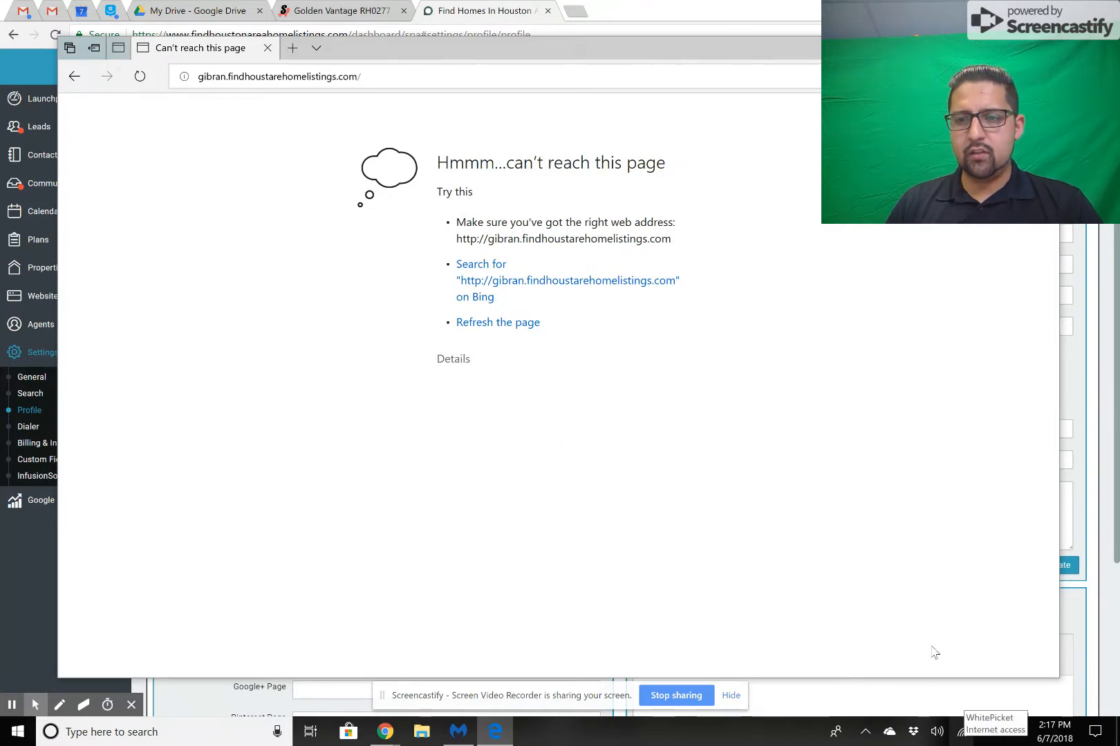
# Correct the address's domain to findhoustonarehomelistings.com and try to load it.
pyautogui.click(270, 76)
pyautogui.doubleClick(269, 76)
pyautogui.click(270, 76)
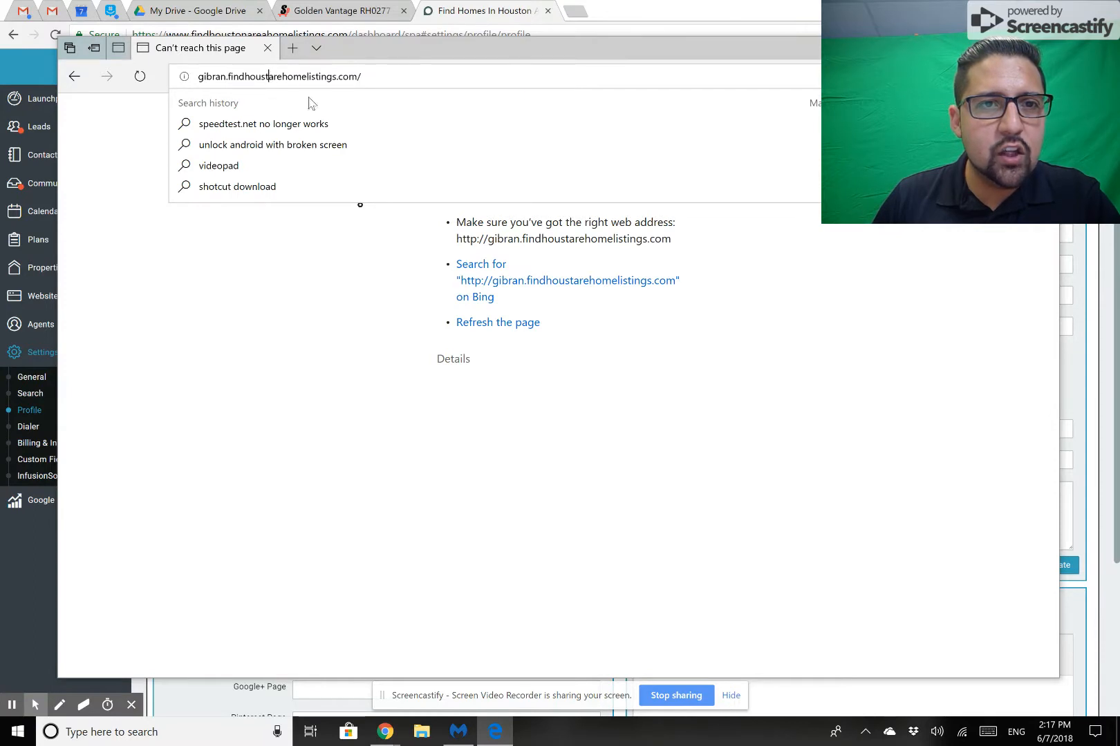
pyautogui.write('on')
pyautogui.press('Return')
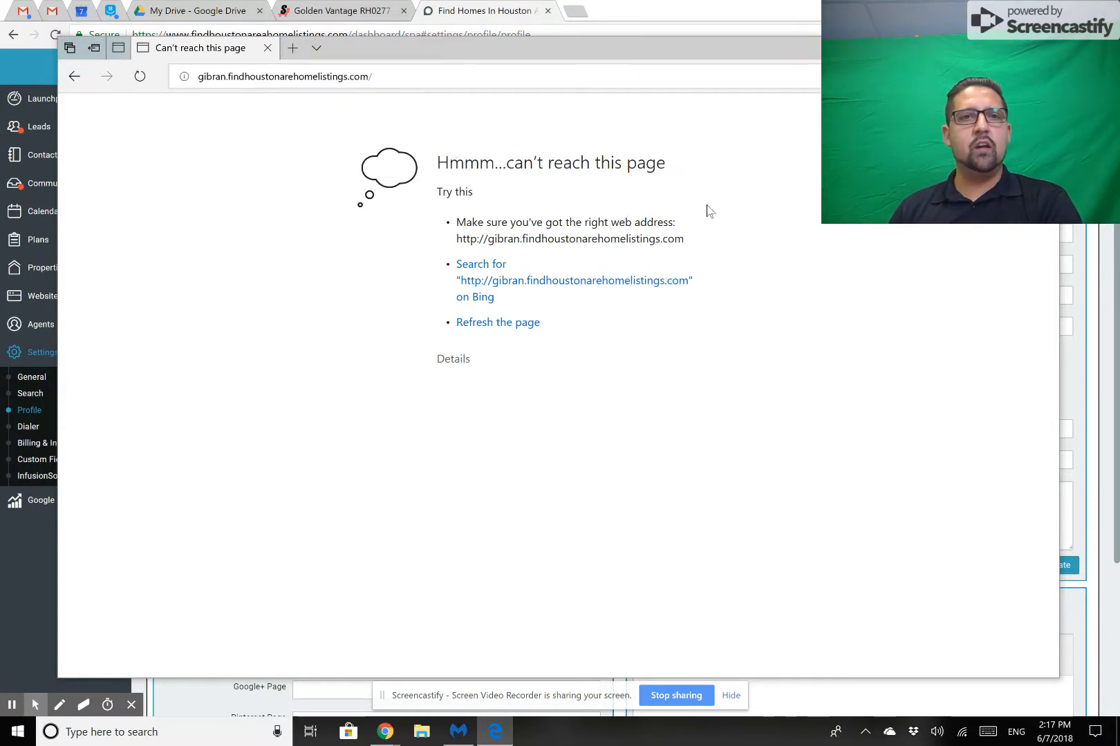
# Open the agent's first-name subdomain of findhoustonareahomelistings.com and activate the home search field for city, county or postal code.
pyautogui.click(395, 74)
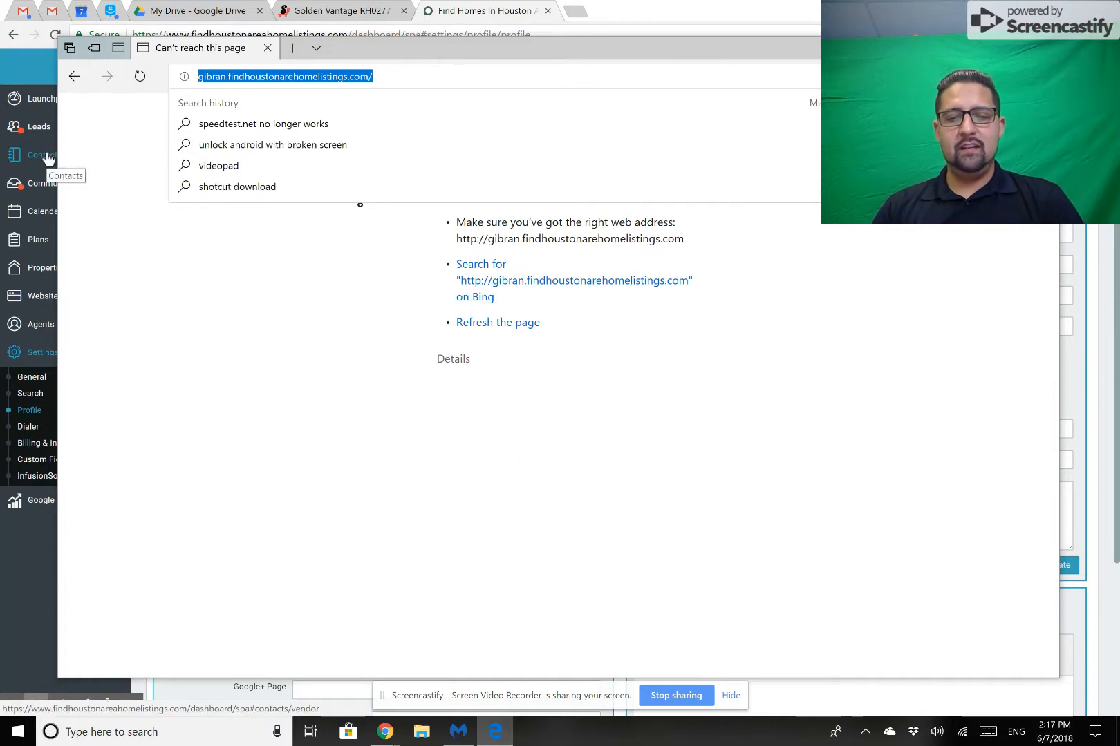
pyautogui.write('gibran.findhoustonareahomelistings.com')
pyautogui.press('Return')
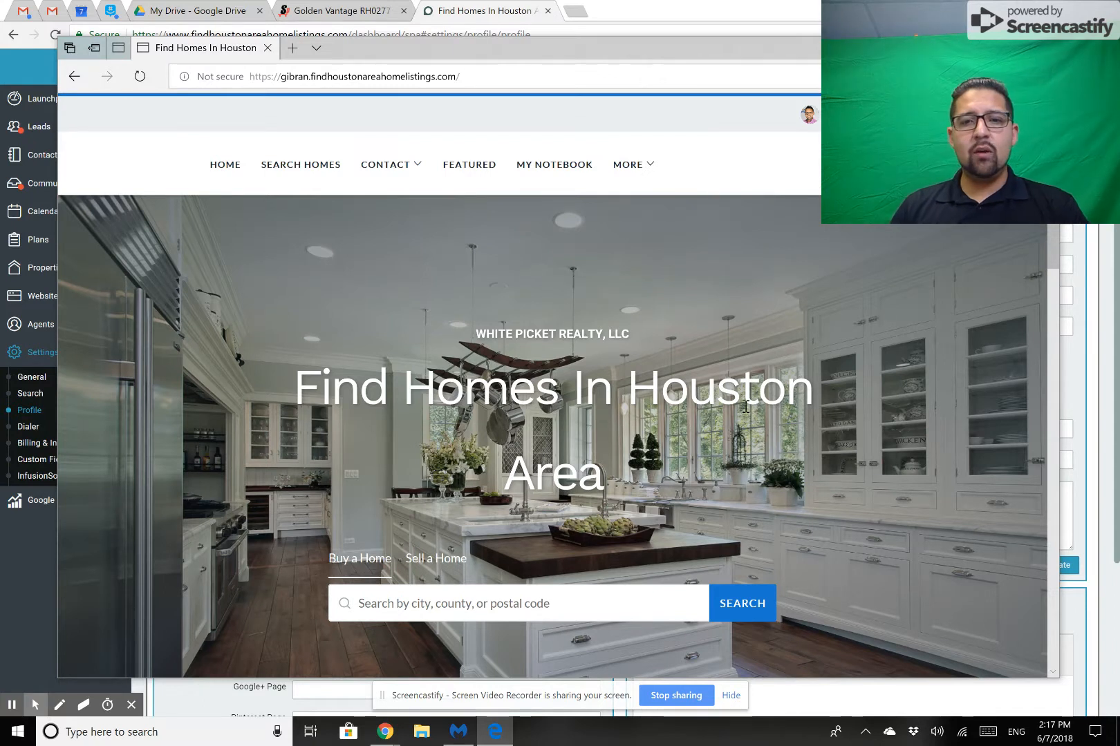
pyautogui.scroll(-1, 745, 407)
pyautogui.click(471, 549)
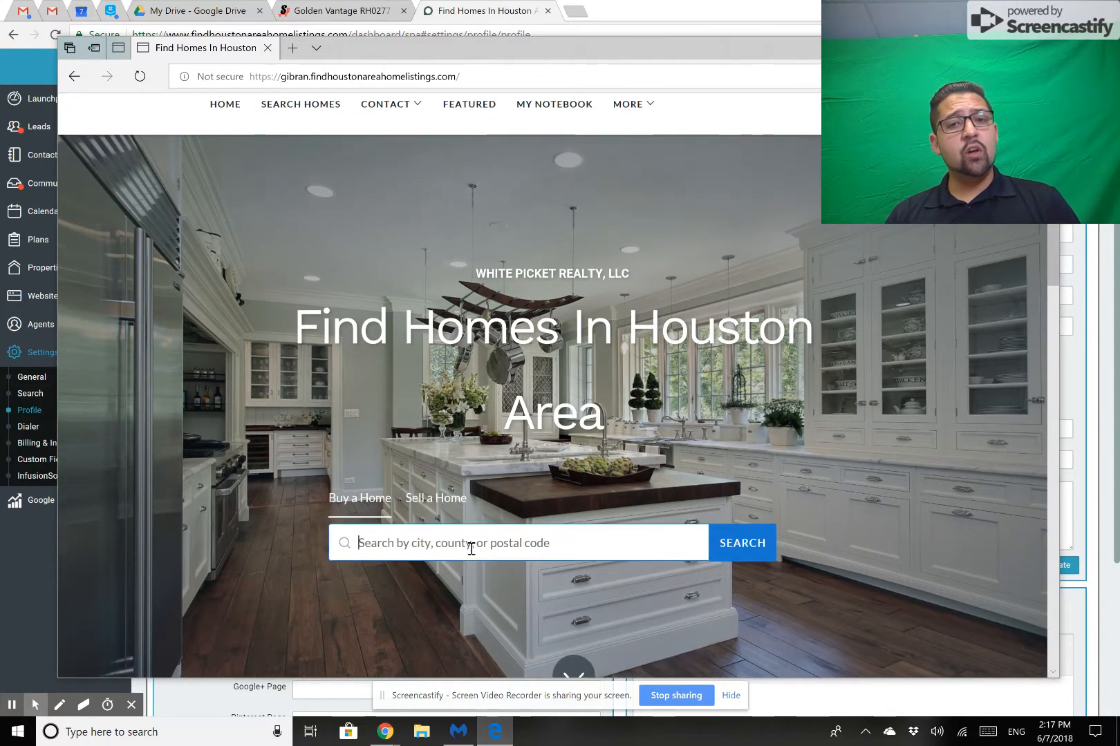
# Search the site for homes in postal code 77089 and open the $13,995,000 listing with 8 beds among the Houston homes.
pyautogui.write('77089')
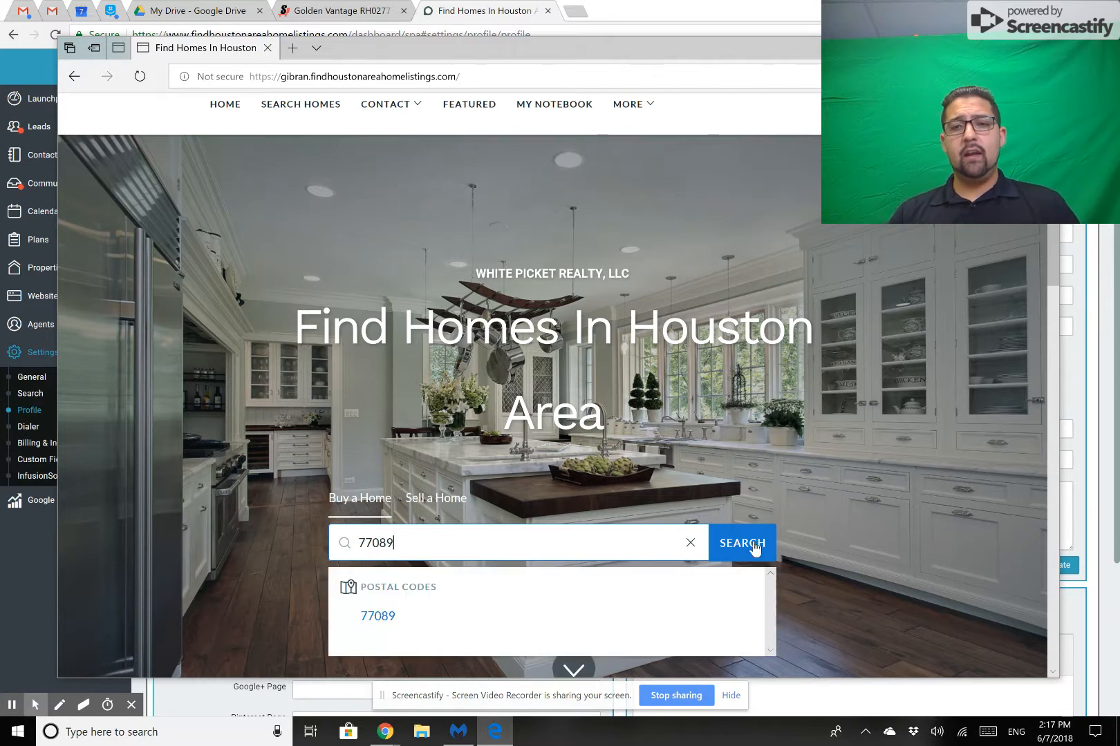
pyautogui.click(739, 544)
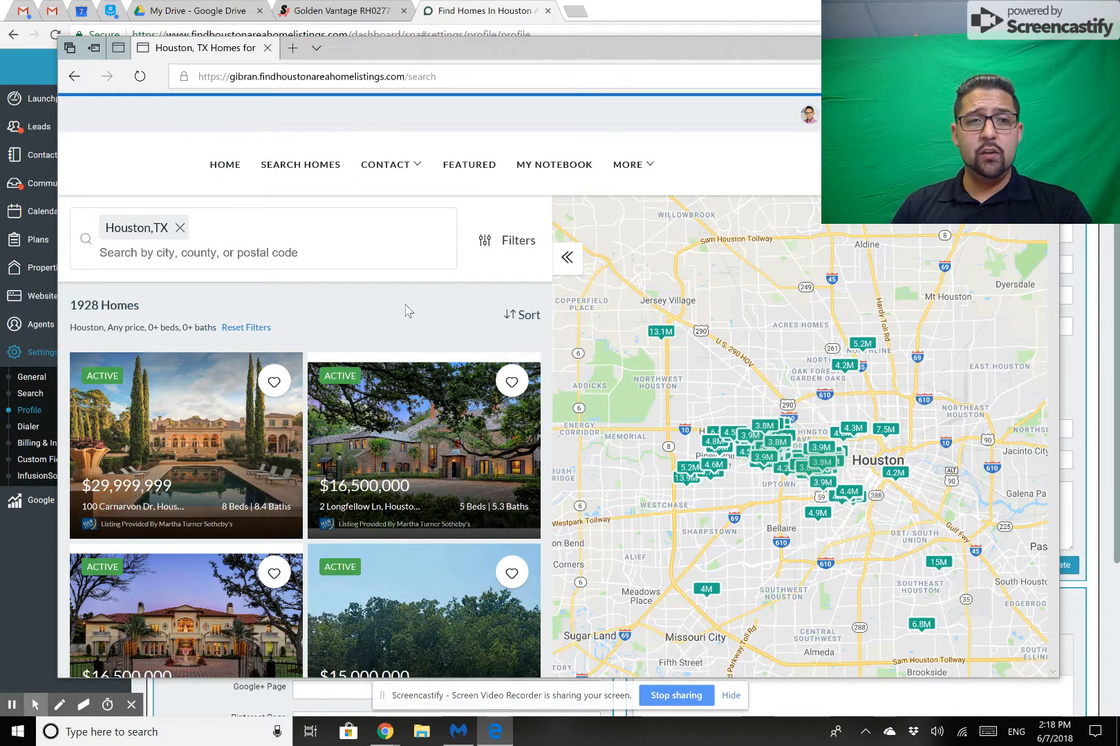
pyautogui.scroll(-1, 405, 309)
pyautogui.scroll(-3, 427, 518)
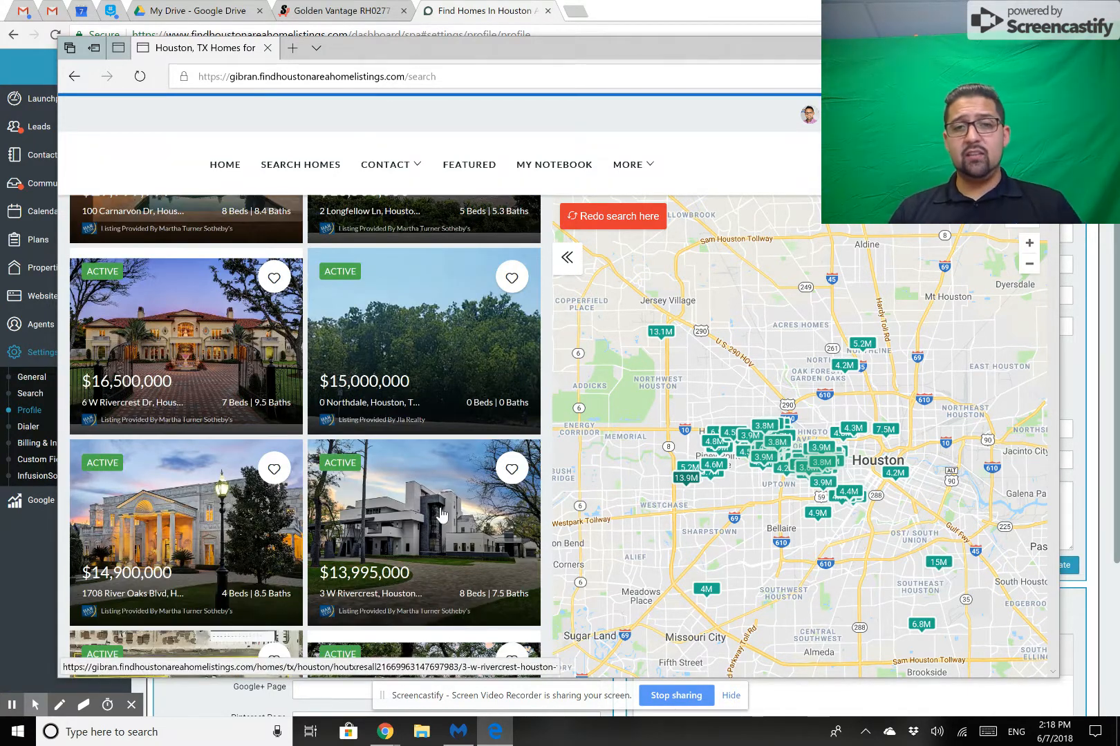
pyautogui.click(441, 514)
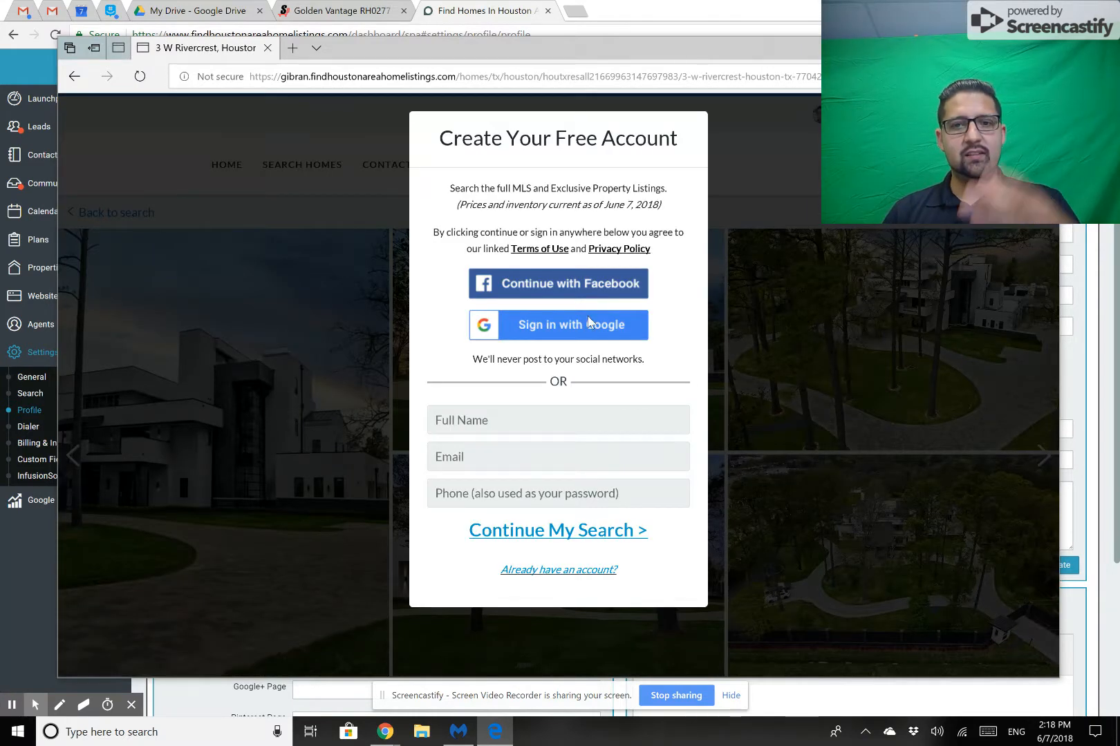
# Register a free test account with the lead's full name, email and phone number (also used as the password), and continue the search.
pyautogui.click(529, 420)
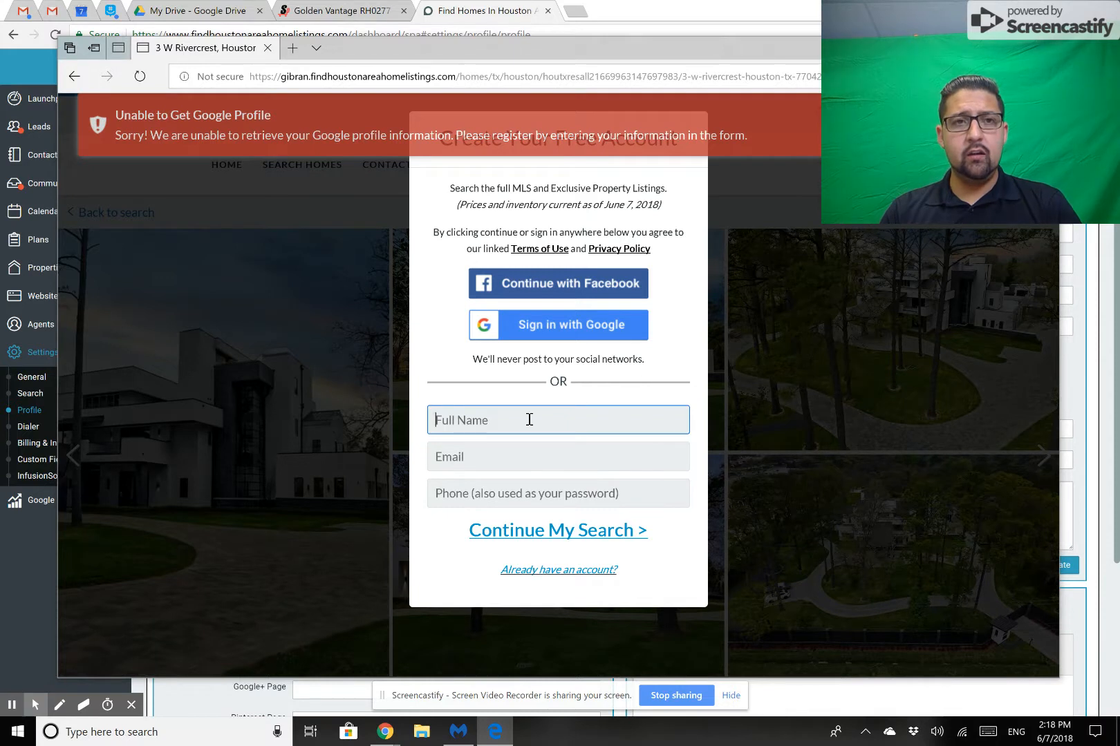
pyautogui.write('Gibra')
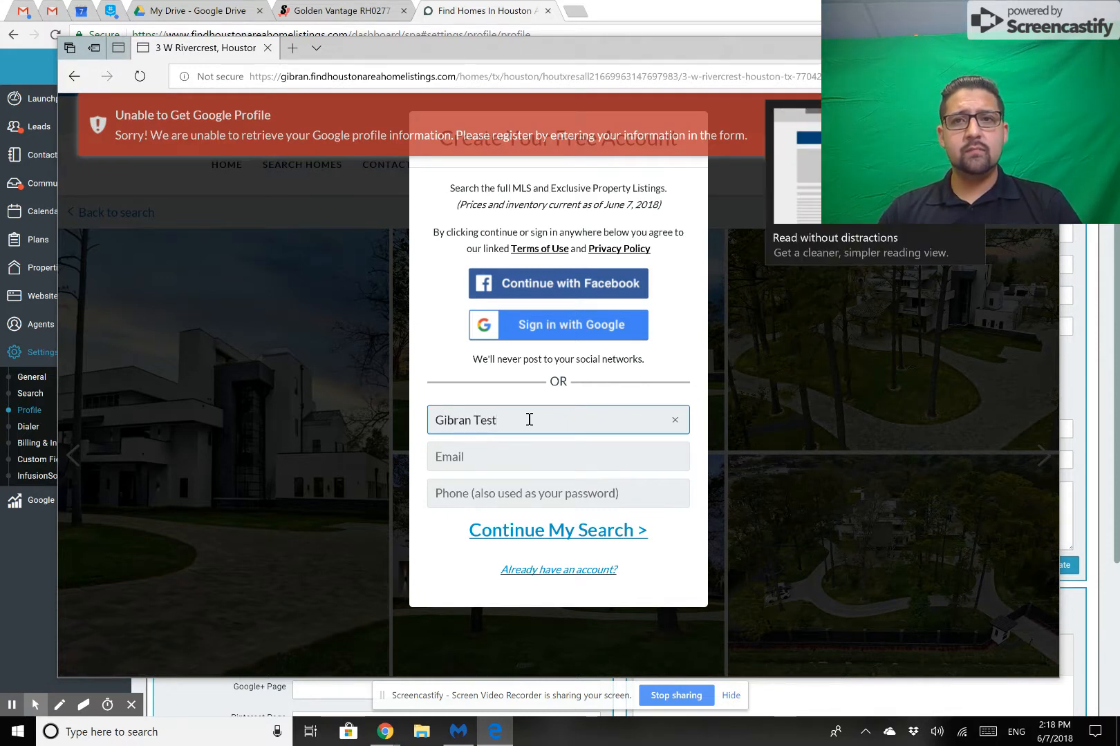
pyautogui.write('n Test')
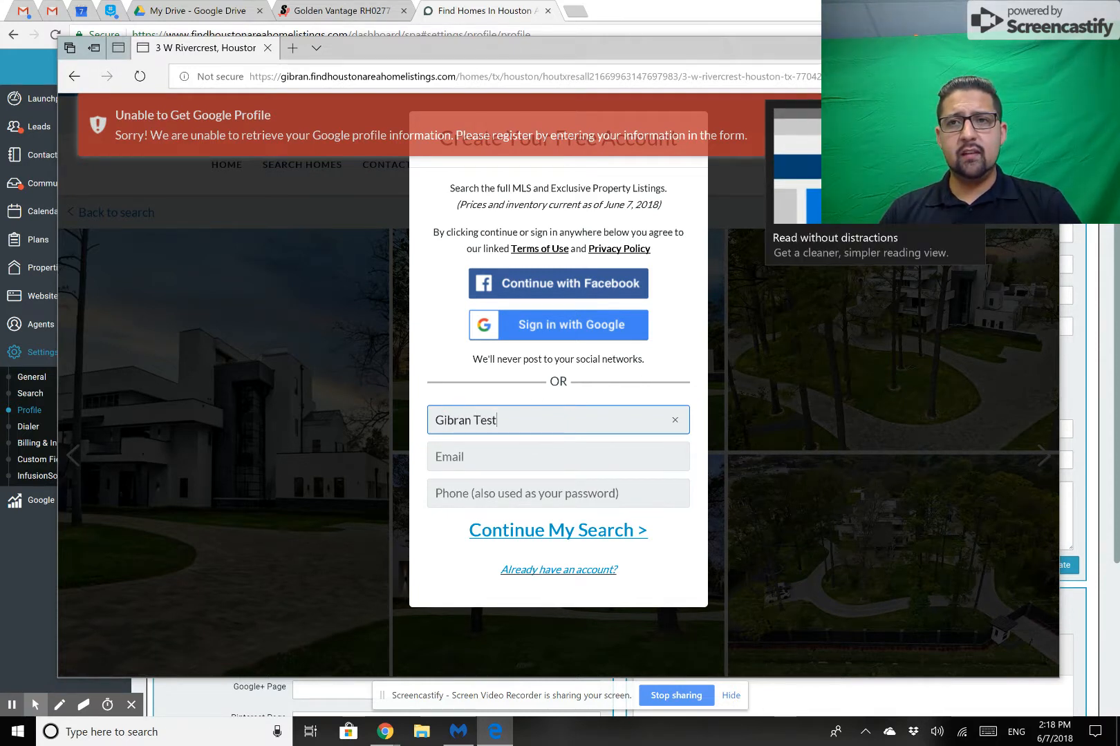
pyautogui.click(519, 464)
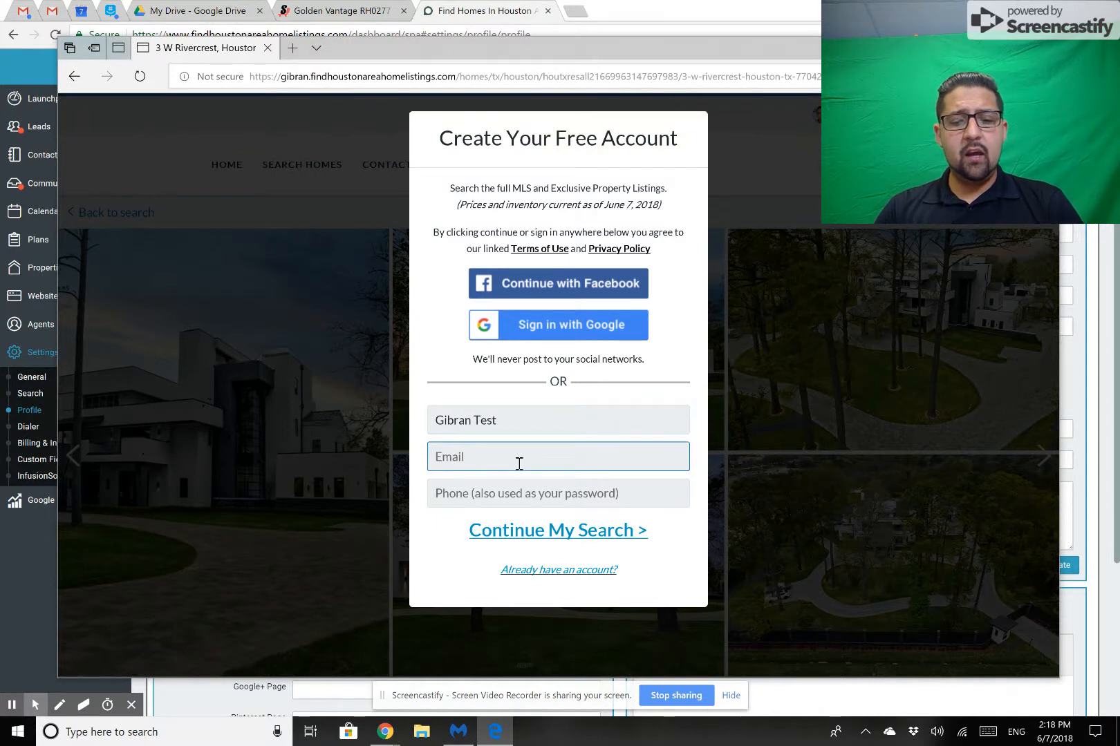
pyautogui.write('gibrantest@testing.com')
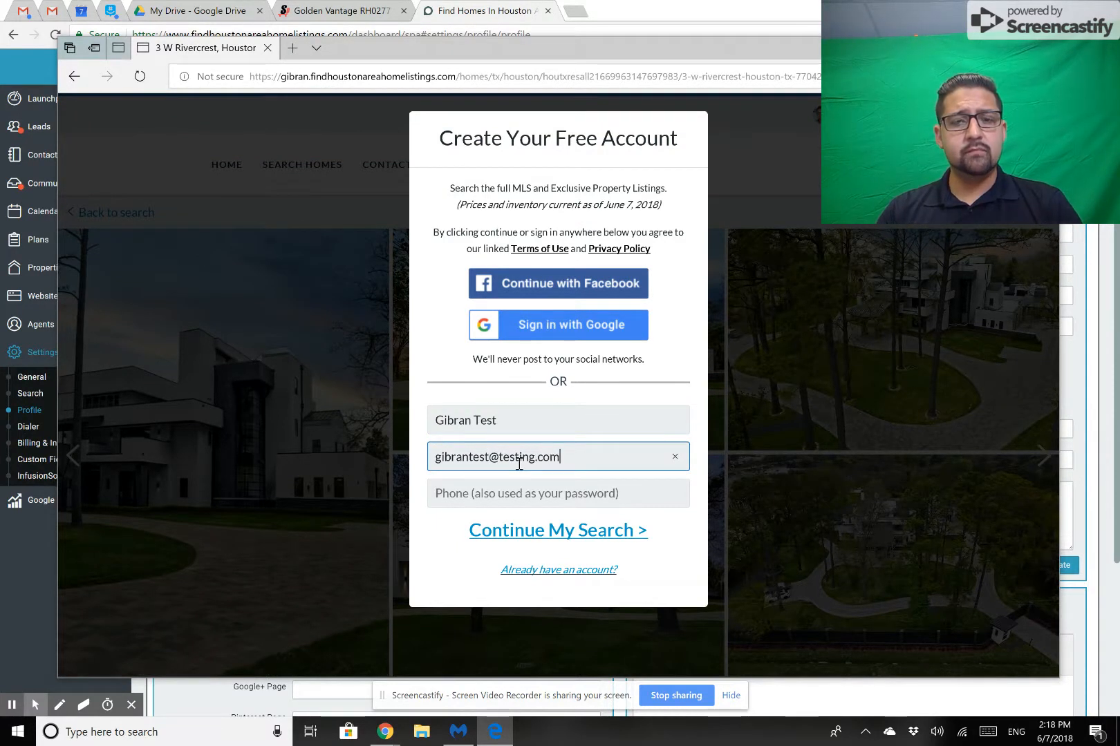
pyautogui.click(501, 492)
pyautogui.write('888-555-5235')
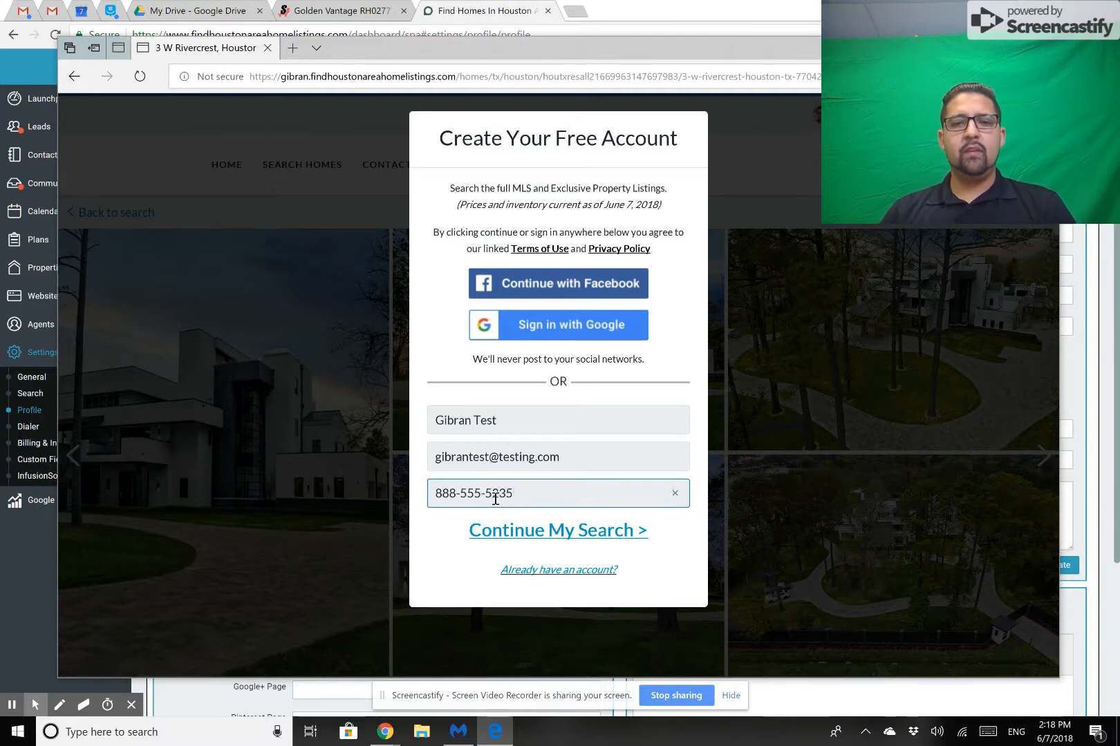
pyautogui.click(548, 534)
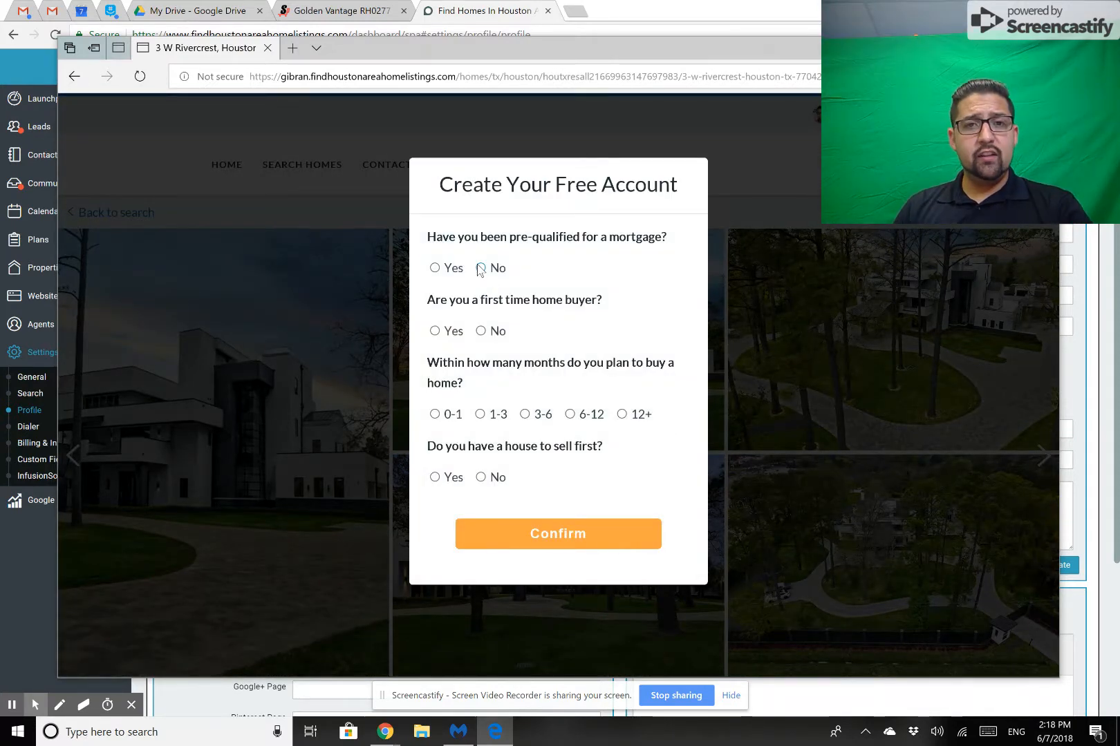
# Answer No to pre-qualified, first-time buyer and house to sell, choose 1-3 months and "Smoking hot home deals and distressed properties", and confirm.
pyautogui.click(480, 268)
pyautogui.click(479, 415)
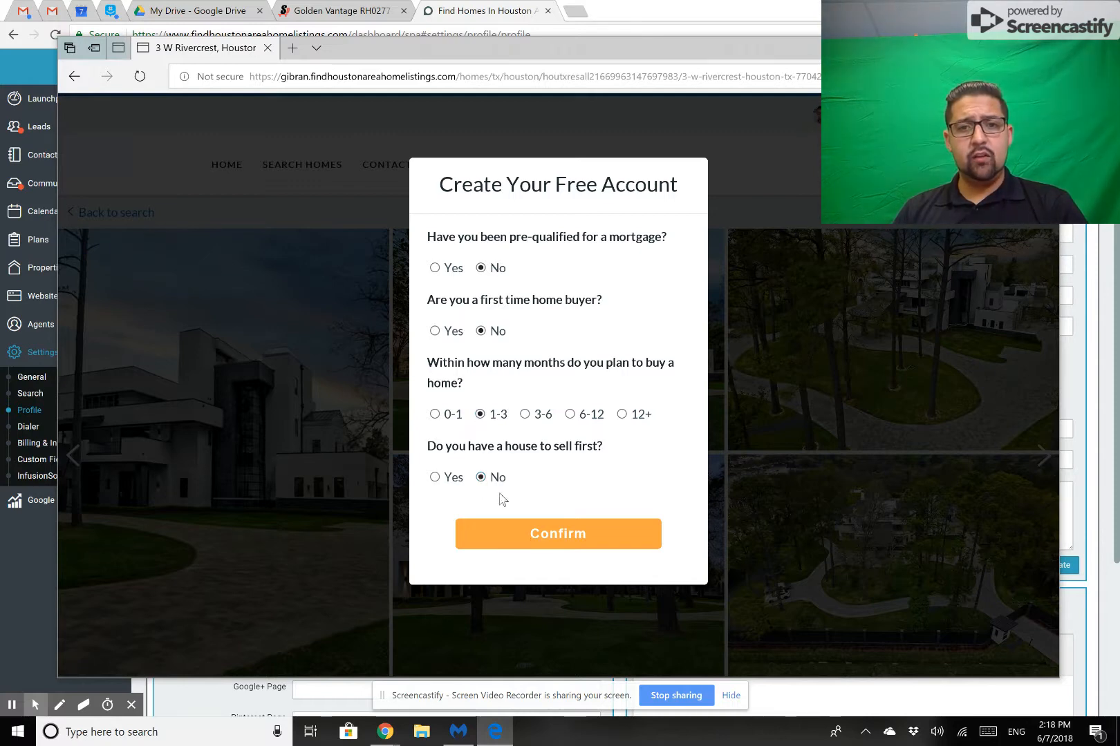
pyautogui.click(536, 537)
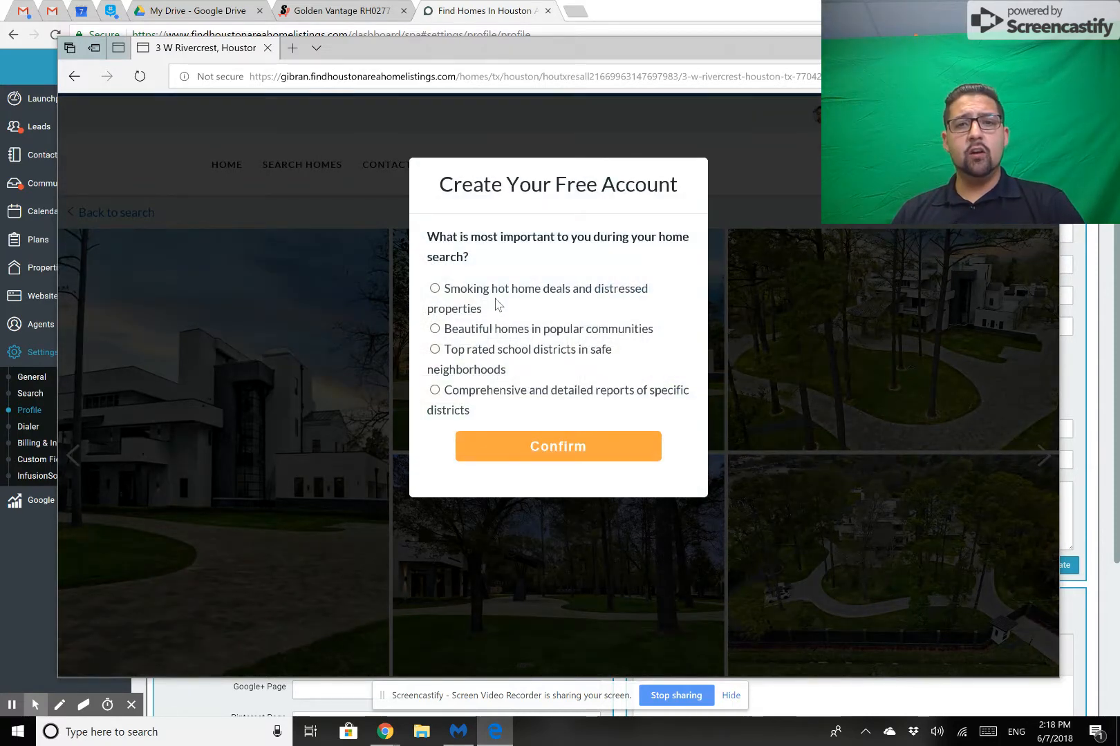
pyautogui.click(435, 289)
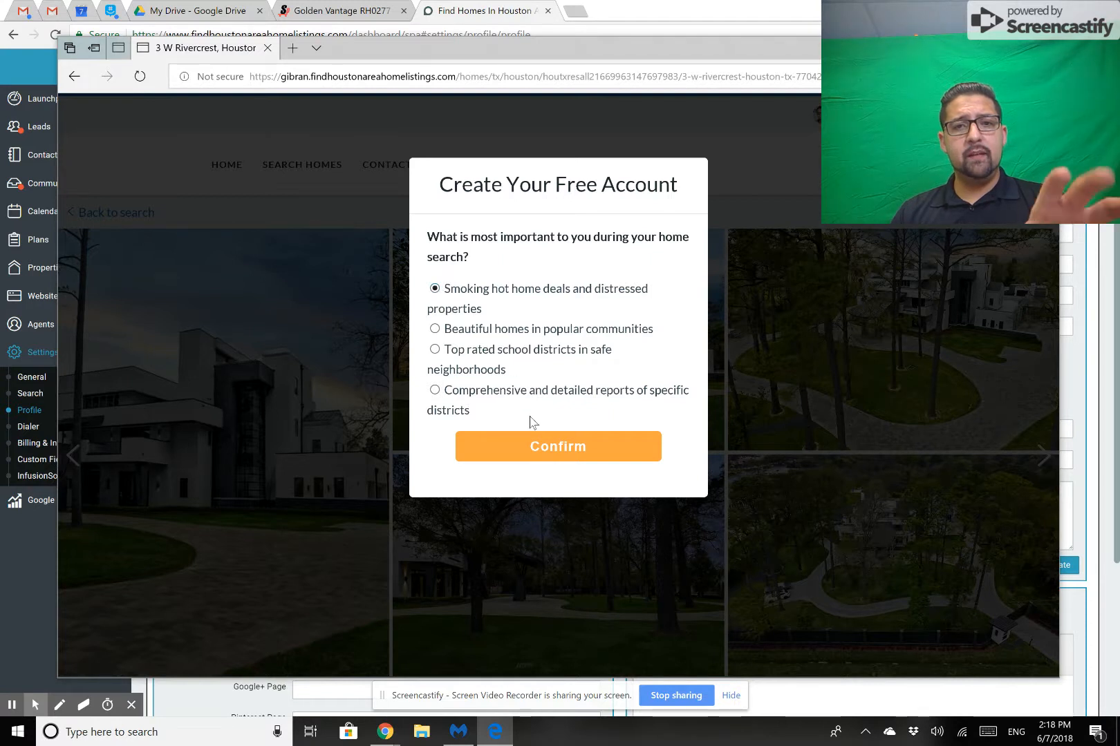
pyautogui.click(546, 448)
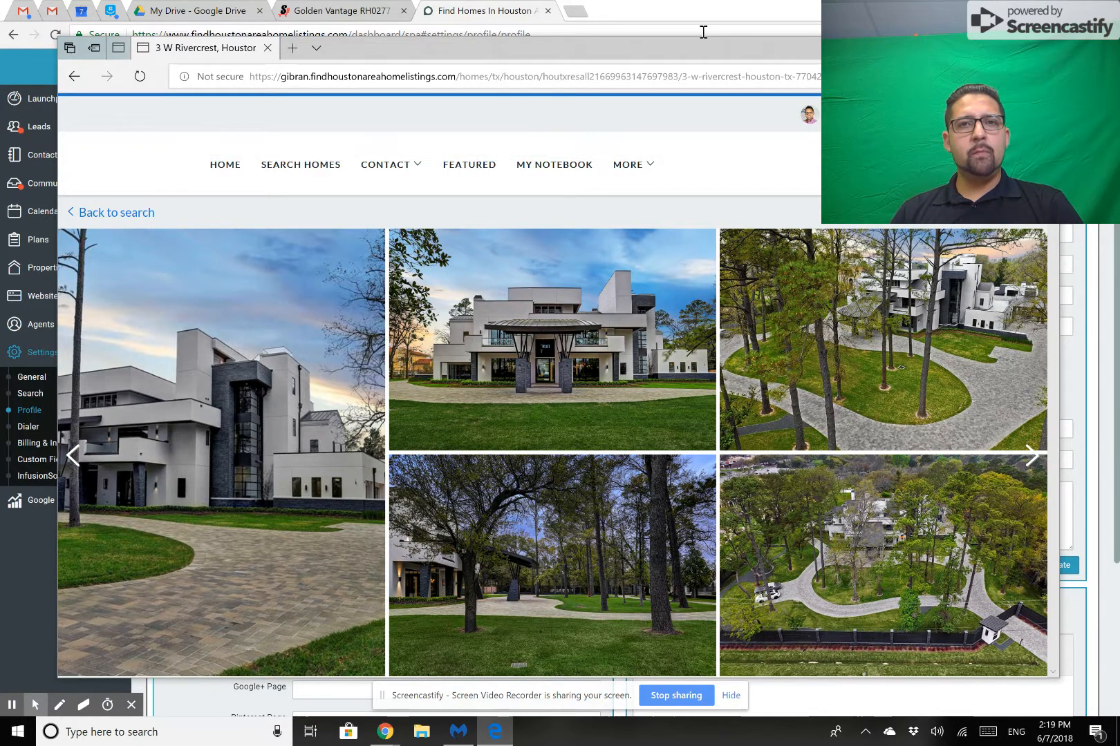
# Return to the CINC dashboard, open the leads list, and review the property views of the newly registered test lead.
pyautogui.click(973, 48)
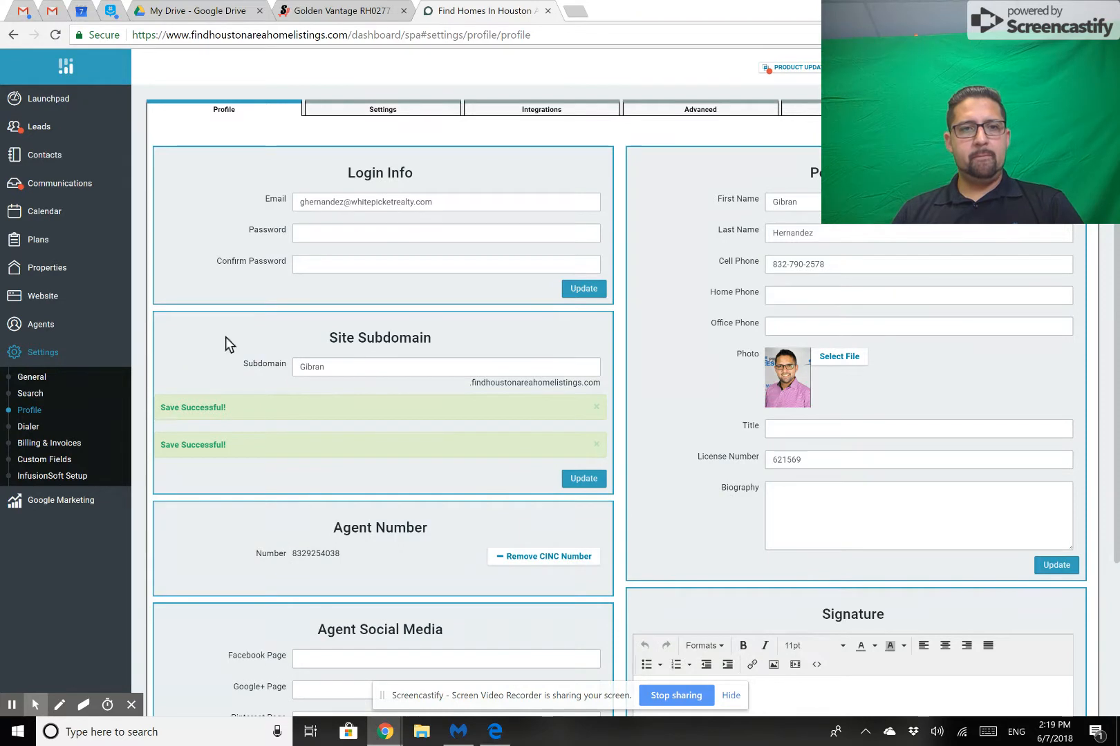
pyautogui.click(41, 126)
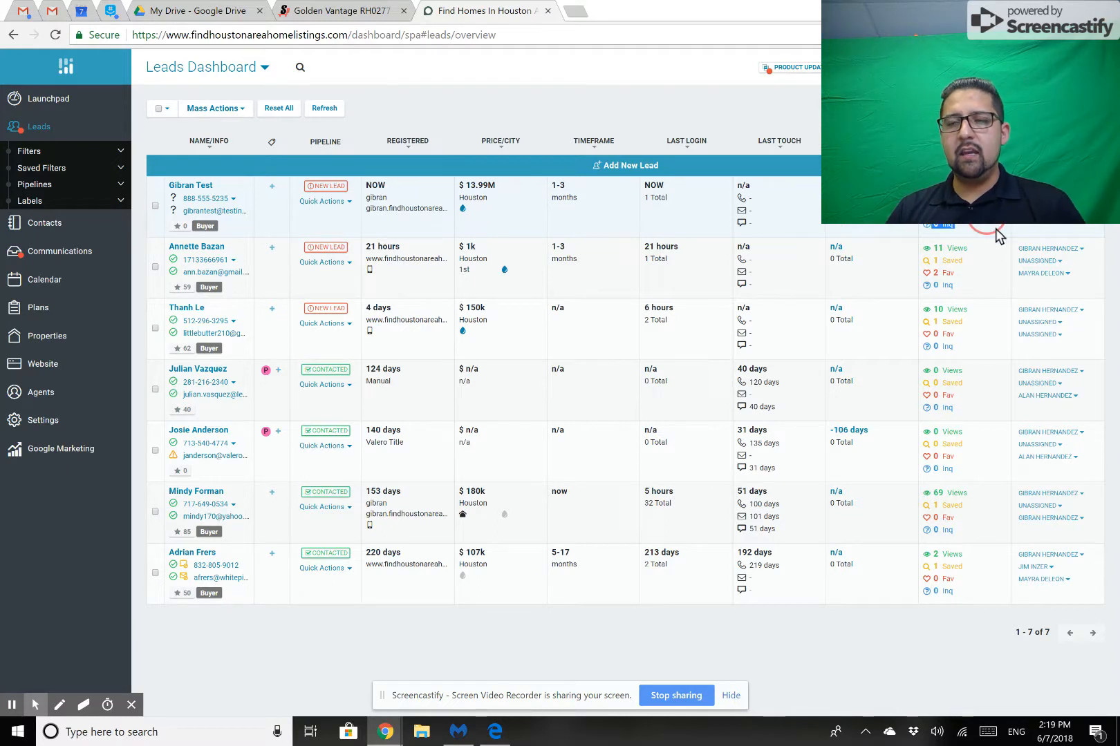
pyautogui.moveTo(955, 187); pyautogui.dragTo(956, 169)
pyautogui.click(956, 186)
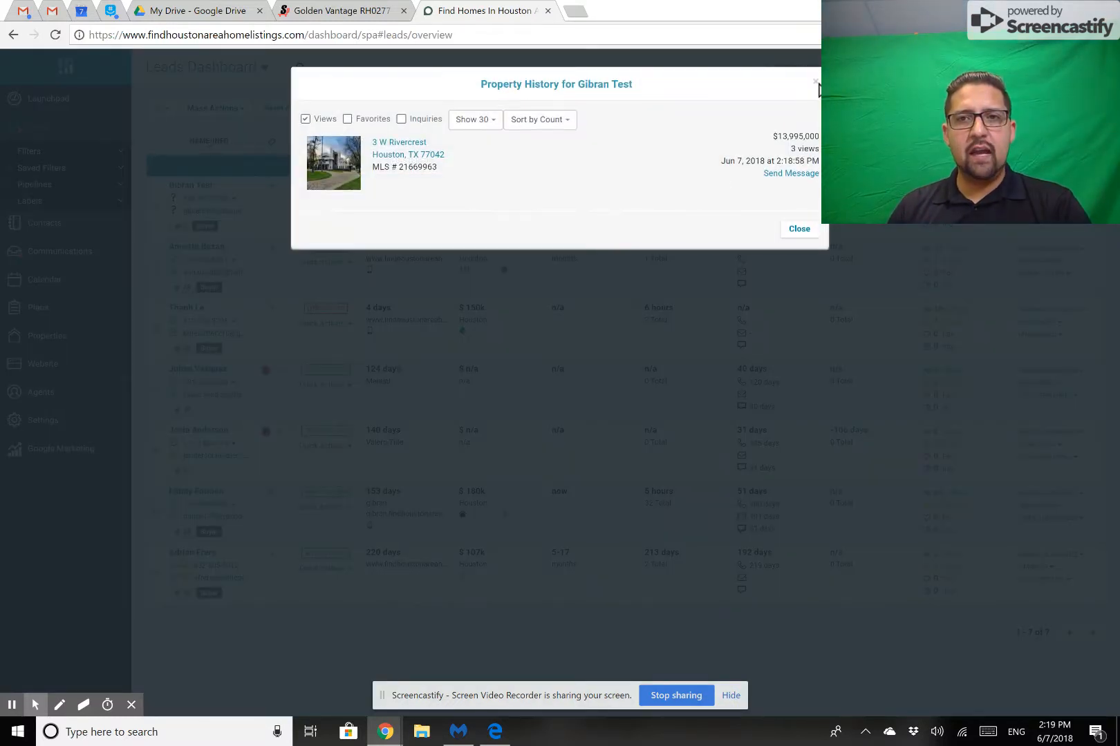
pyautogui.click(815, 83)
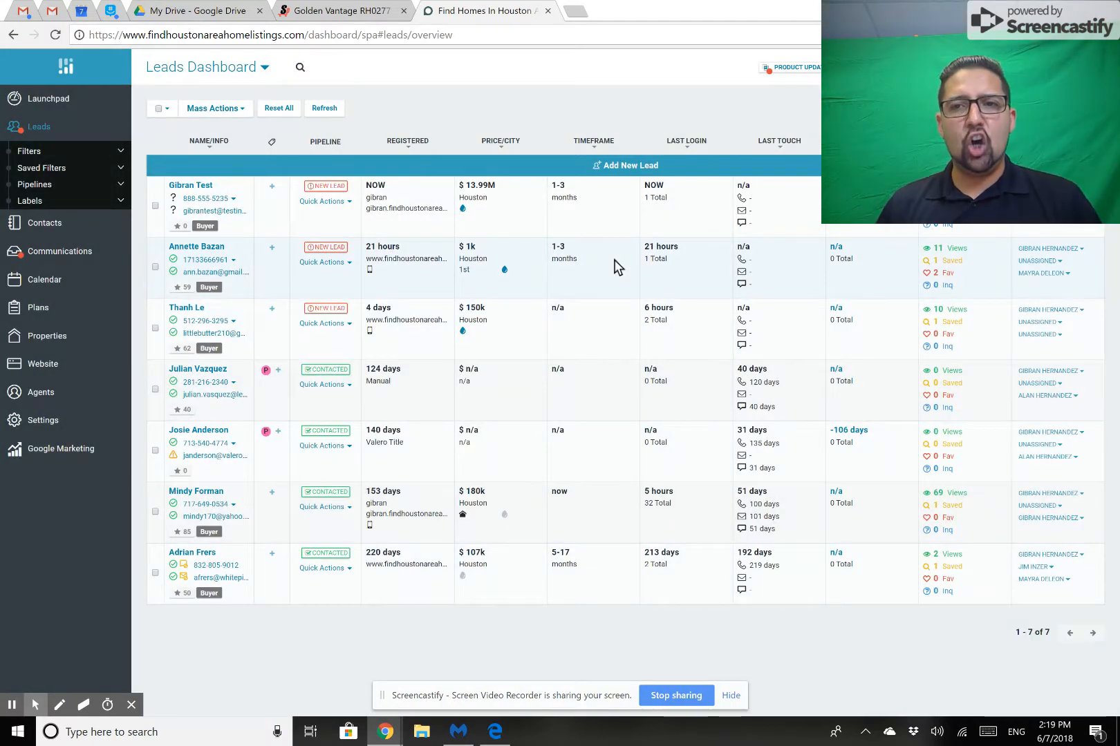
# Trash the newly registered test lead in the leads list.
pyautogui.click(346, 202)
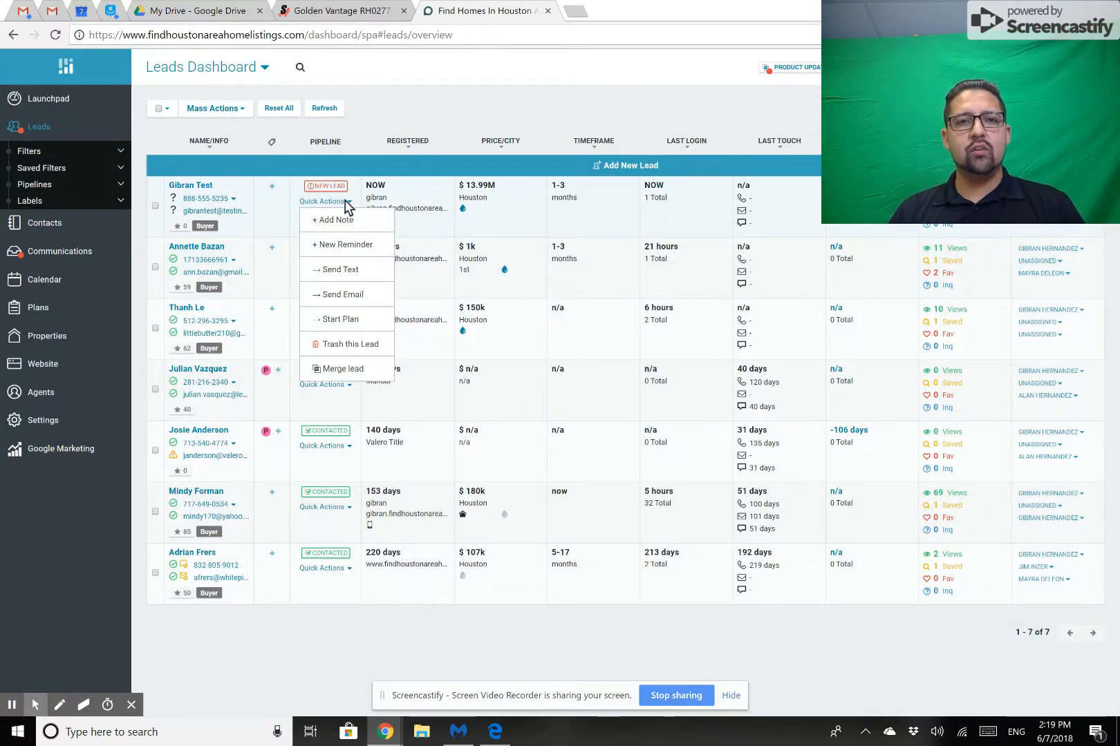
pyautogui.click(348, 344)
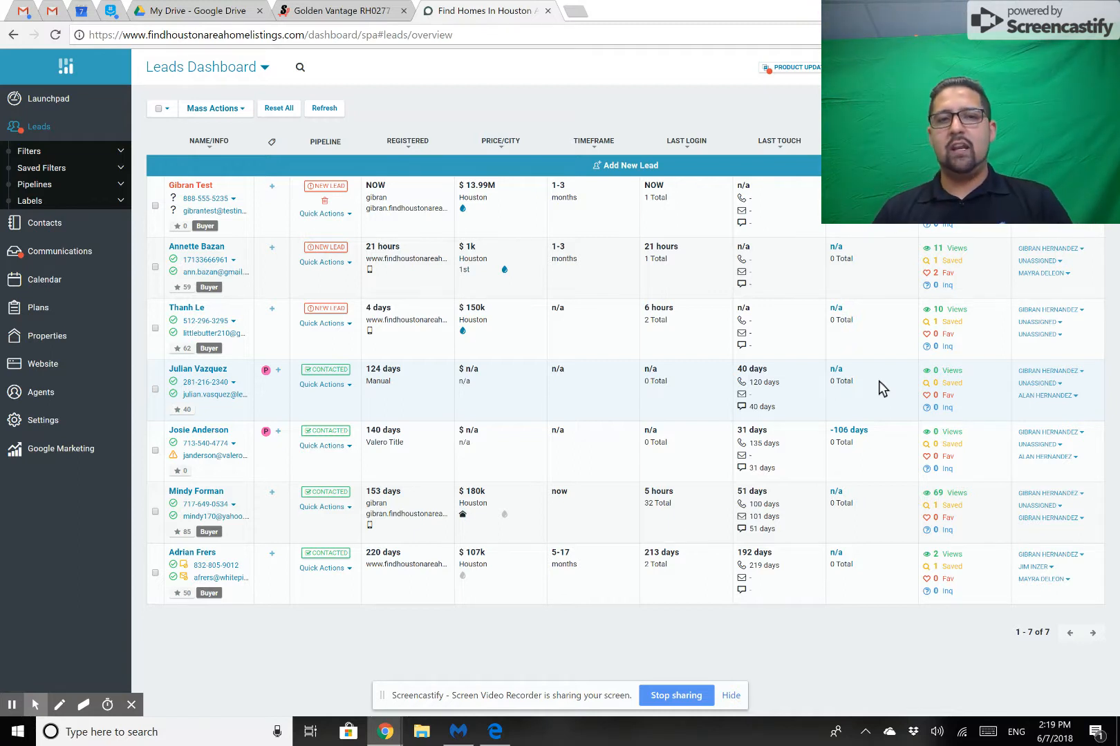
# View the details and saved search of the lead registered 21 hours ago, and return to the leads list.
pyautogui.click(213, 249)
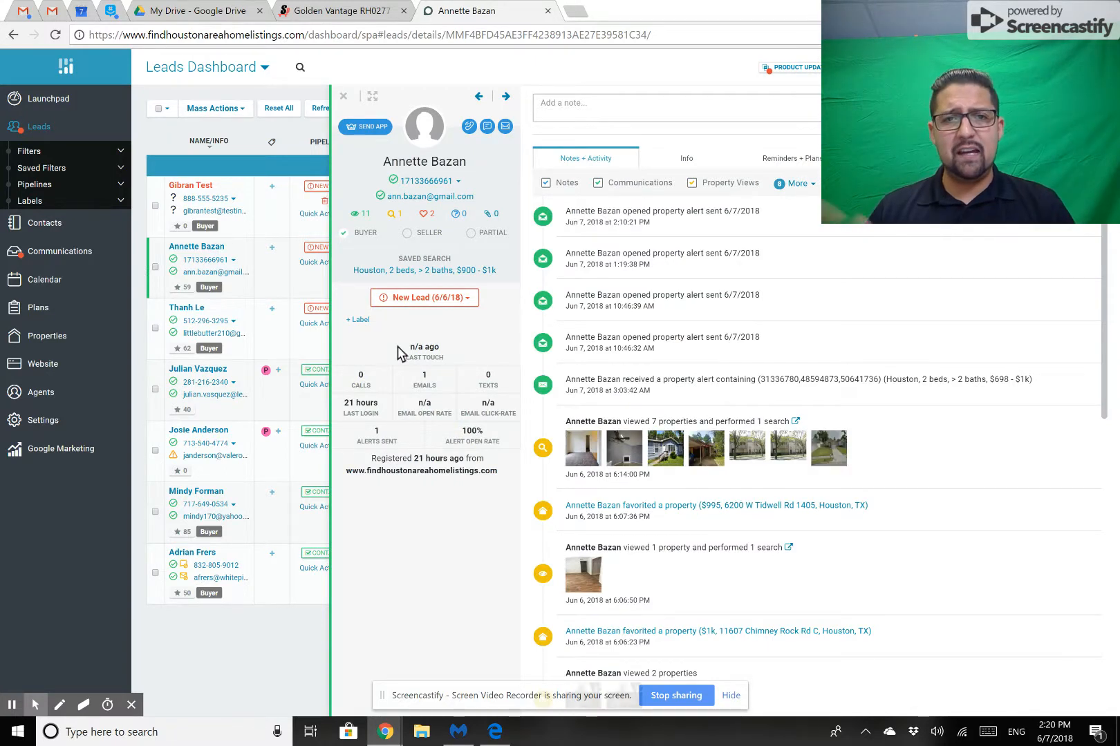
pyautogui.click(392, 270)
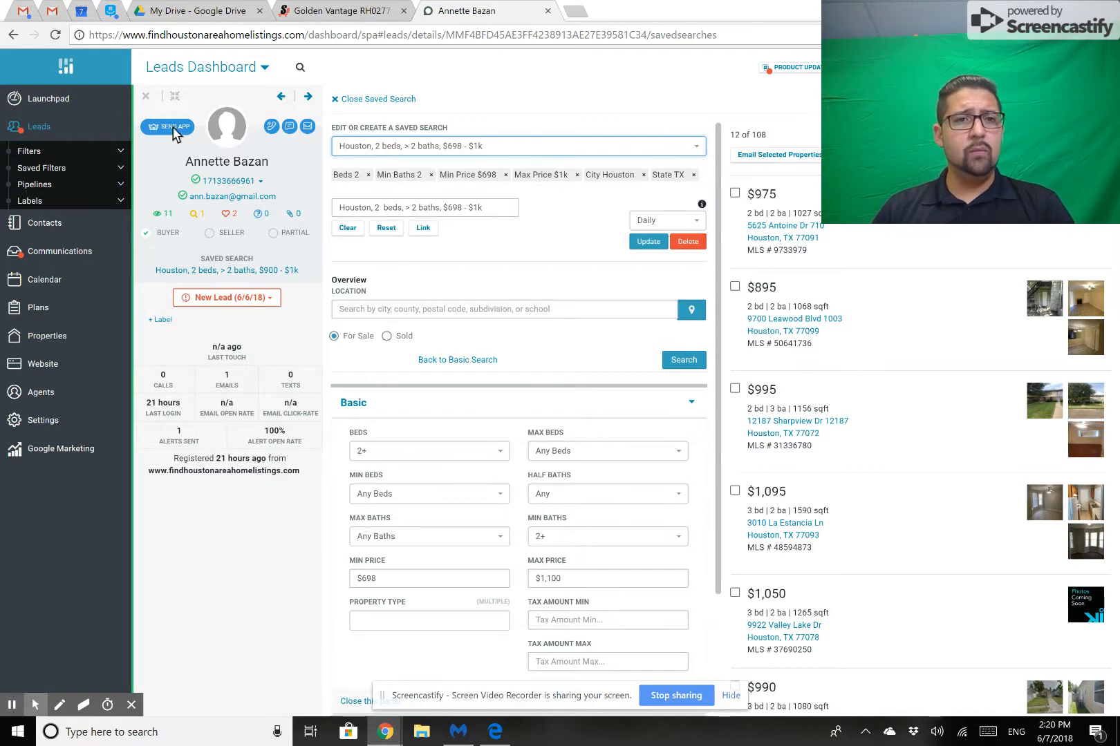
pyautogui.click(145, 97)
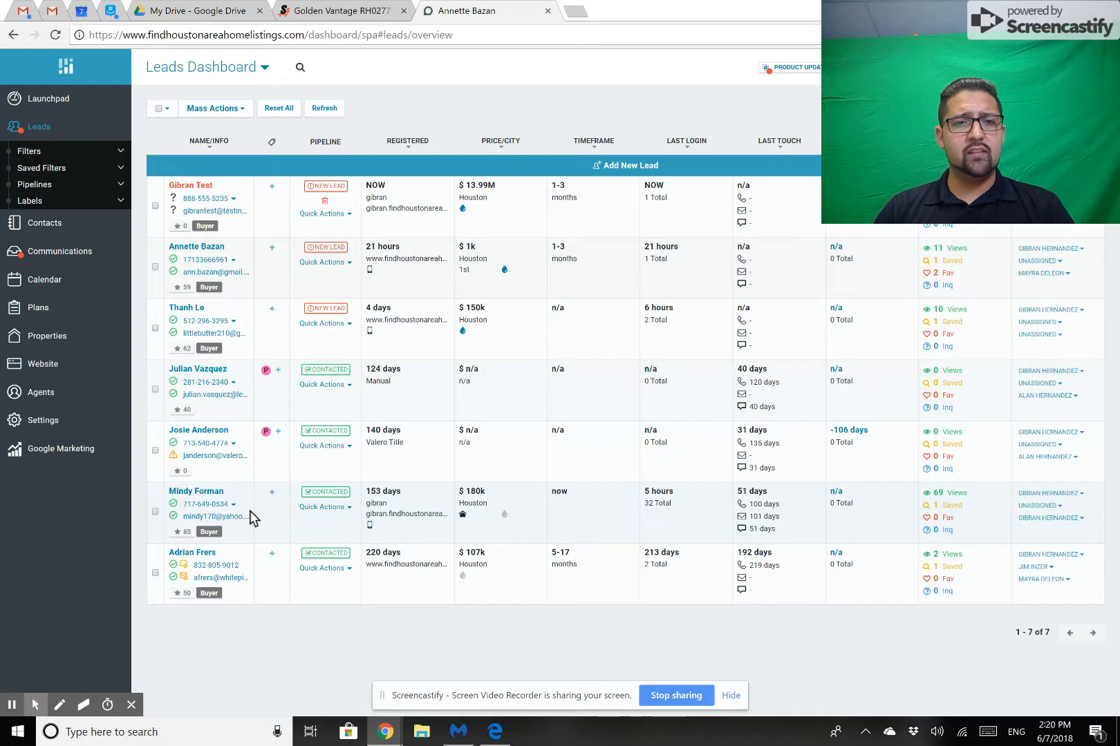
# Open the saved search of the lead registered 220 days ago for editing and dismiss the calendar reminder.
pyautogui.click(190, 553)
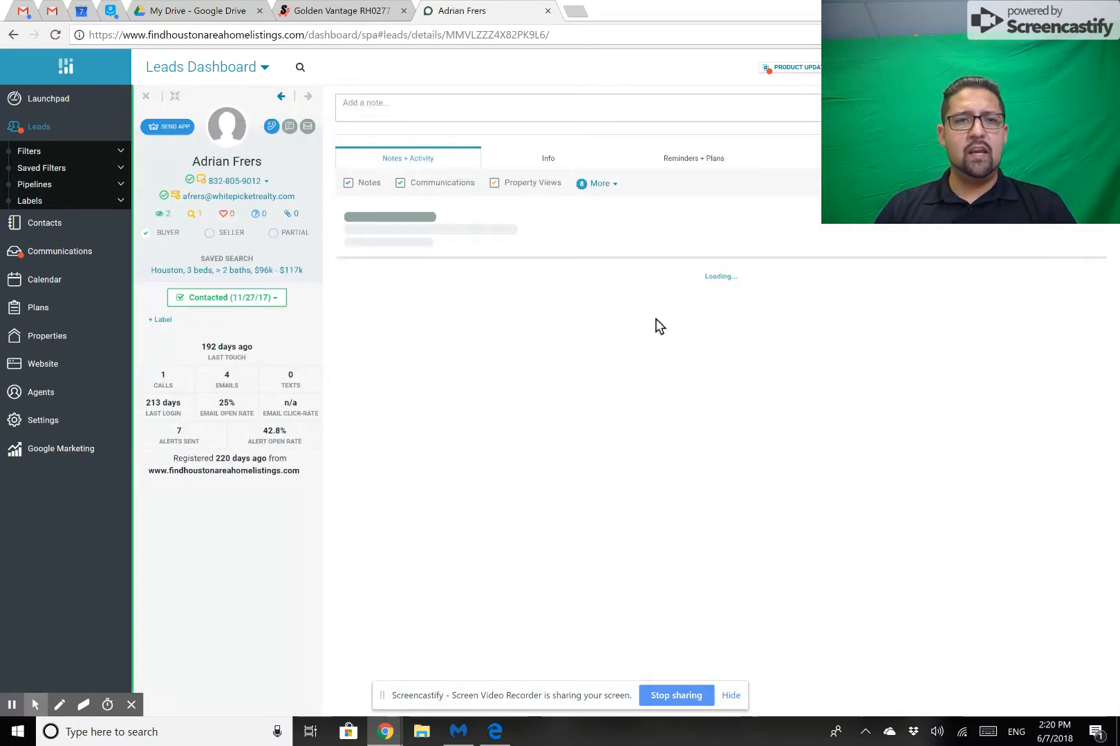
pyautogui.click(275, 270)
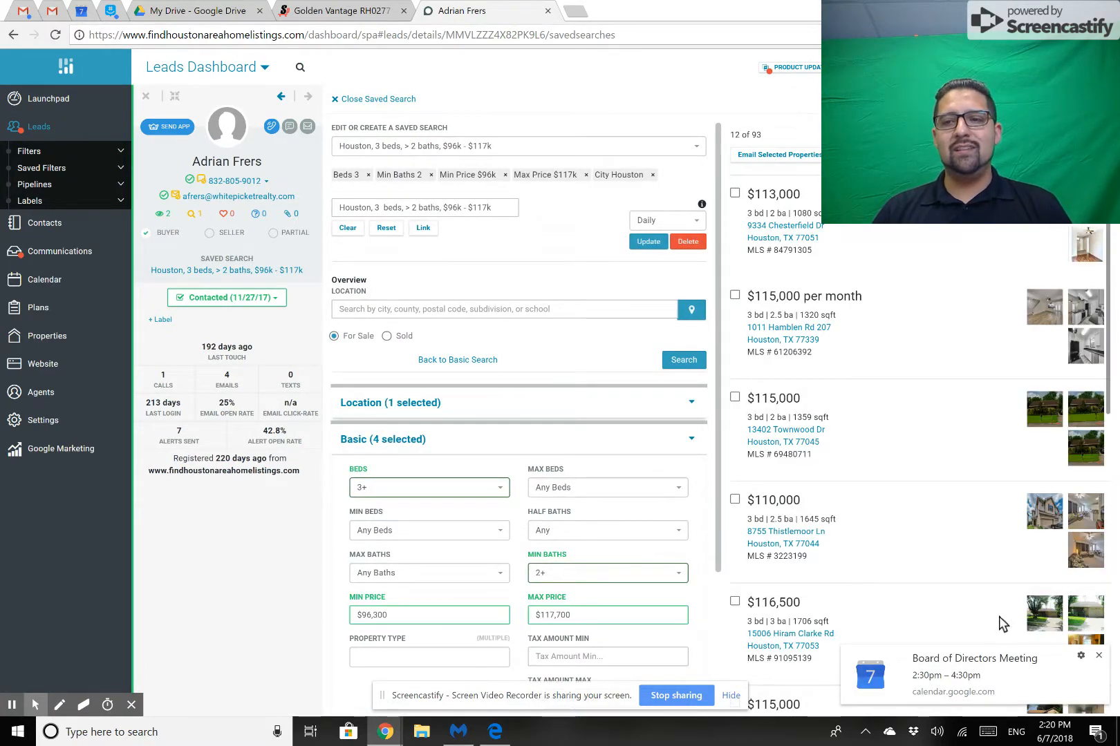
pyautogui.click(1098, 655)
pyautogui.click(467, 309)
# Remove the City Houston, Max Price, Min Baths, Min Price and Beds criteria from the lead's saved search.
pyautogui.click(650, 175)
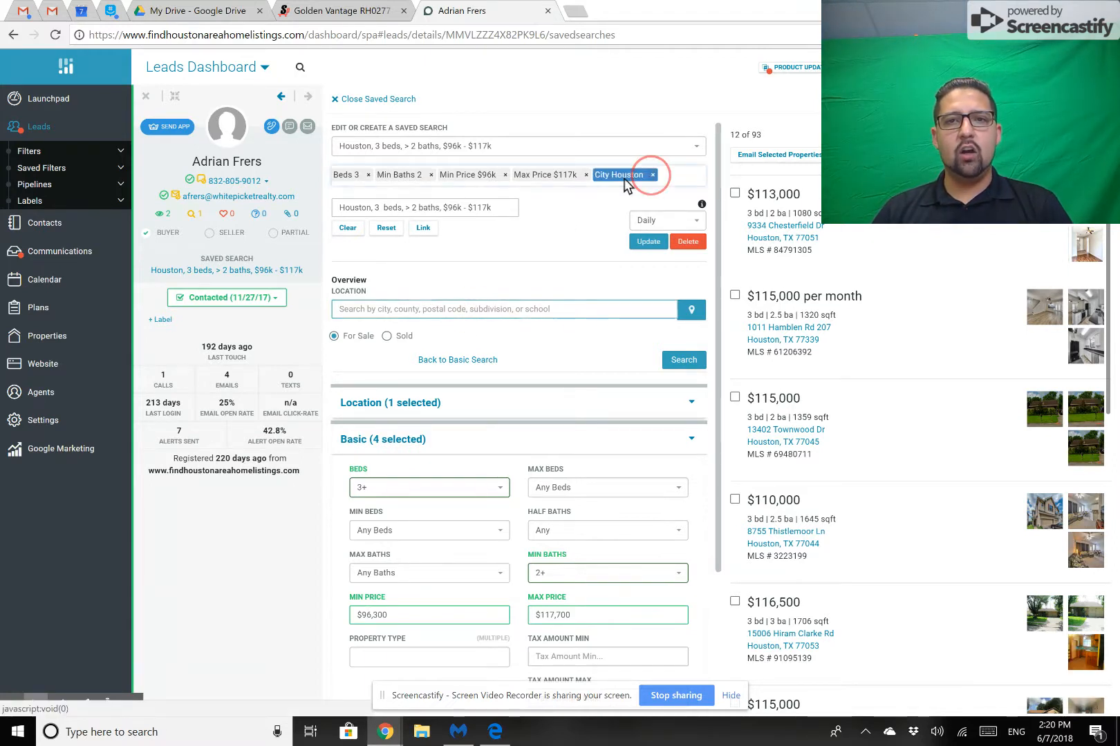
pyautogui.click(586, 174)
pyautogui.click(510, 180)
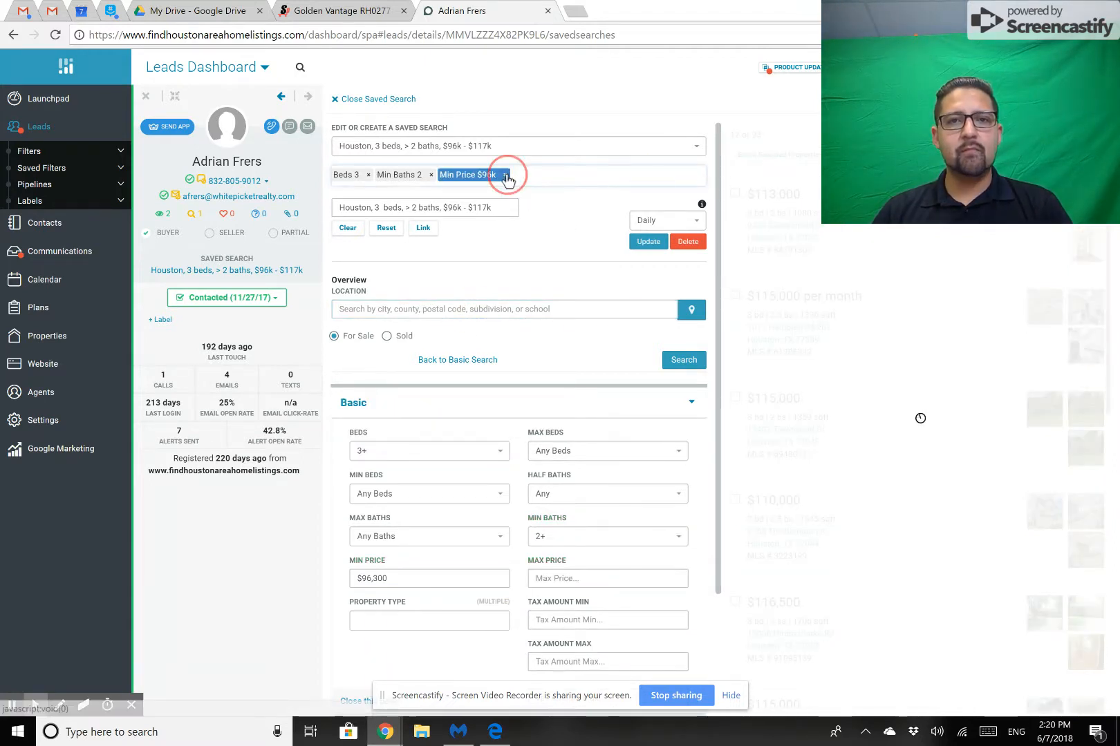
pyautogui.click(430, 175)
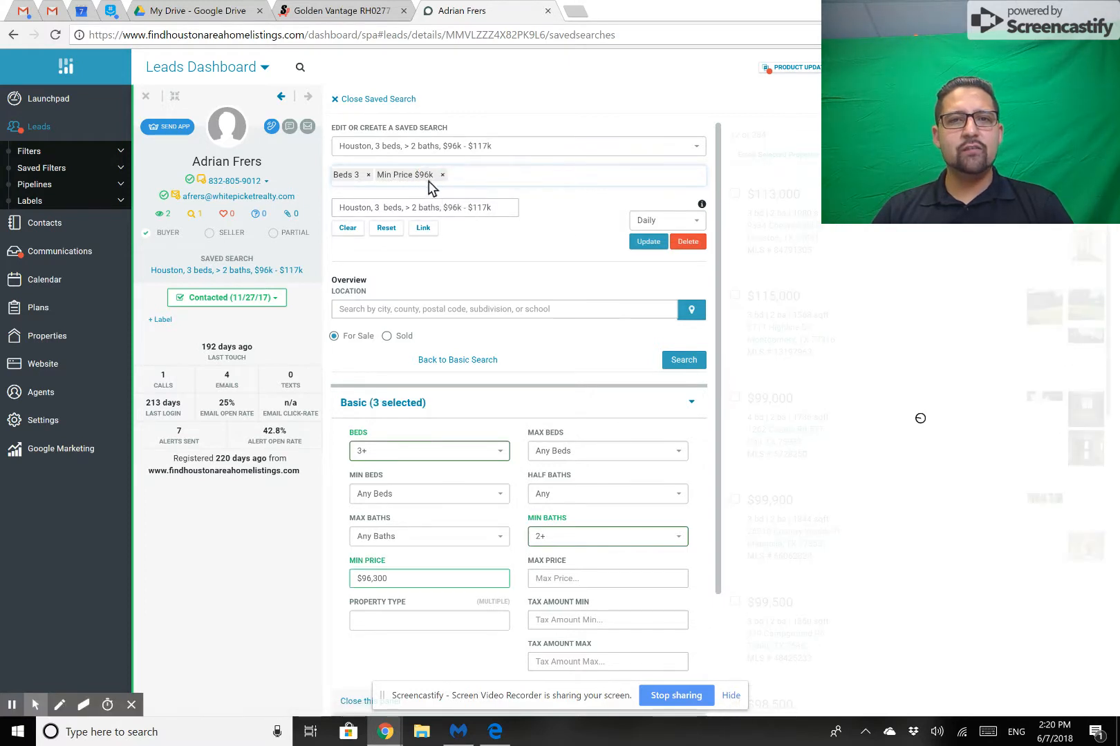
pyautogui.click(443, 176)
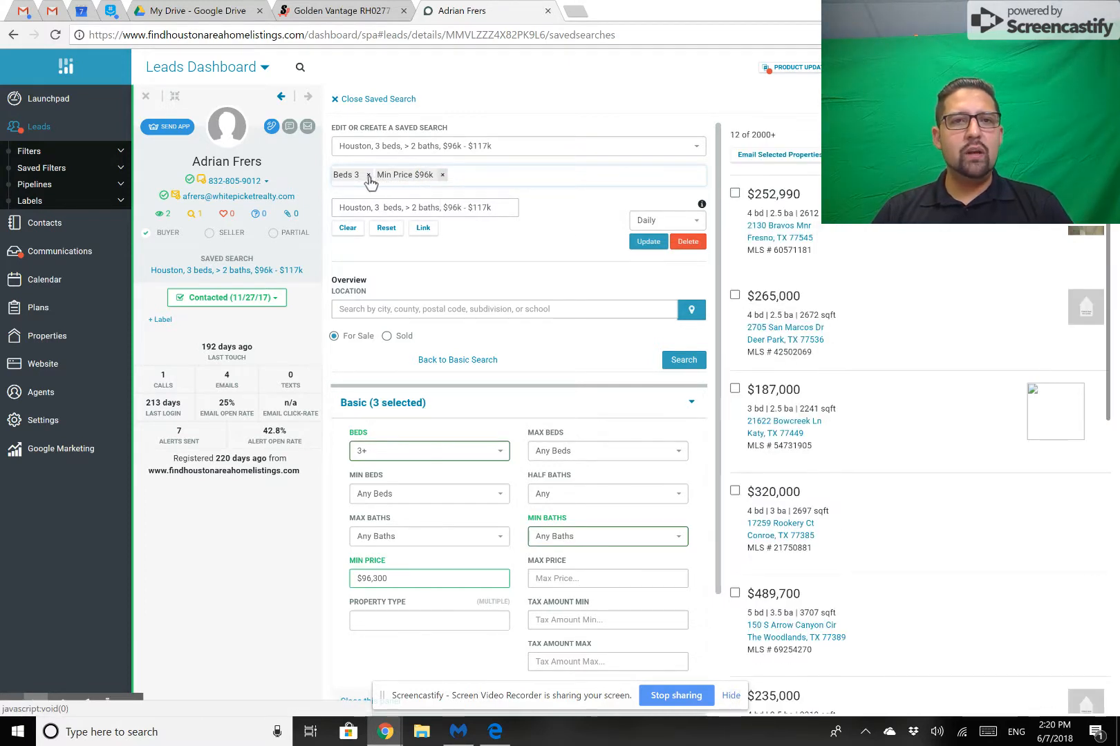
pyautogui.click(369, 177)
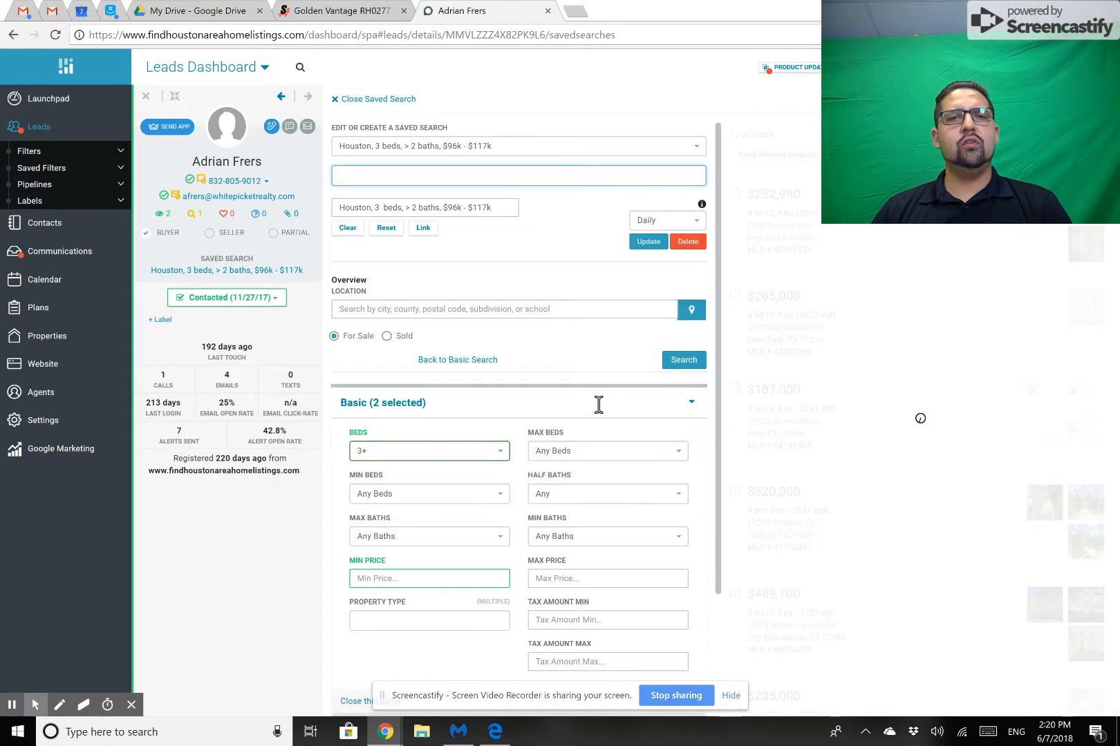
# Set the lead's saved search criteria to Beds 3+ and Min Baths 2+.
pyautogui.click(521, 151)
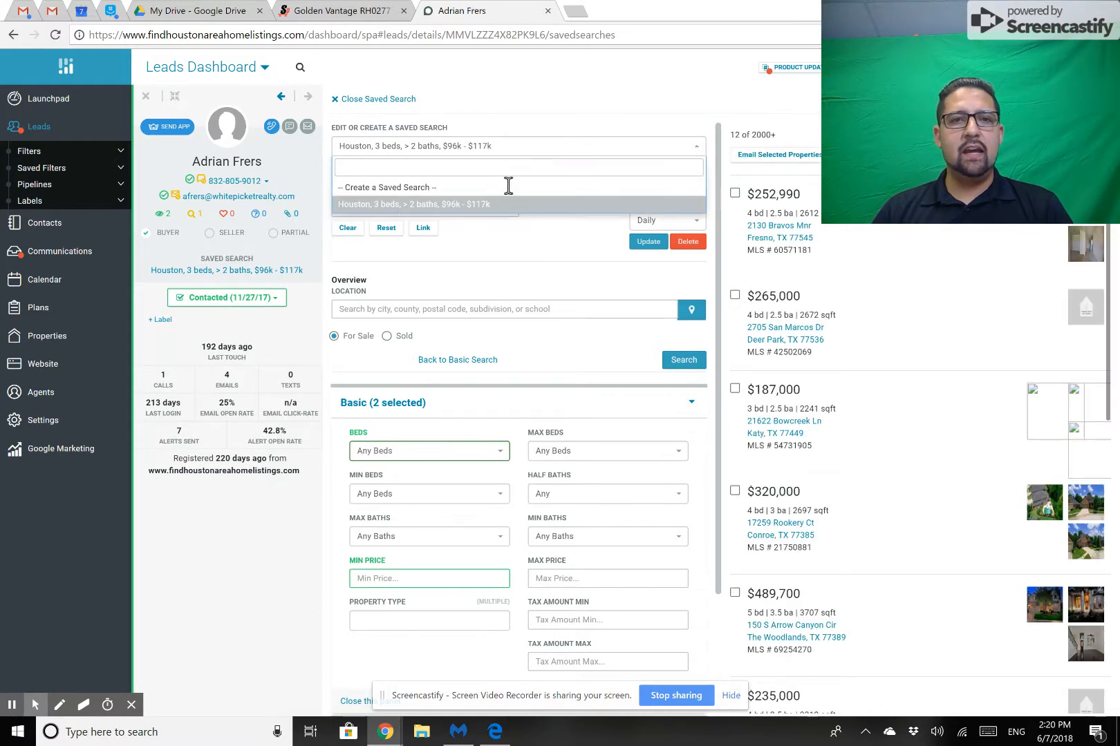
pyautogui.click(547, 254)
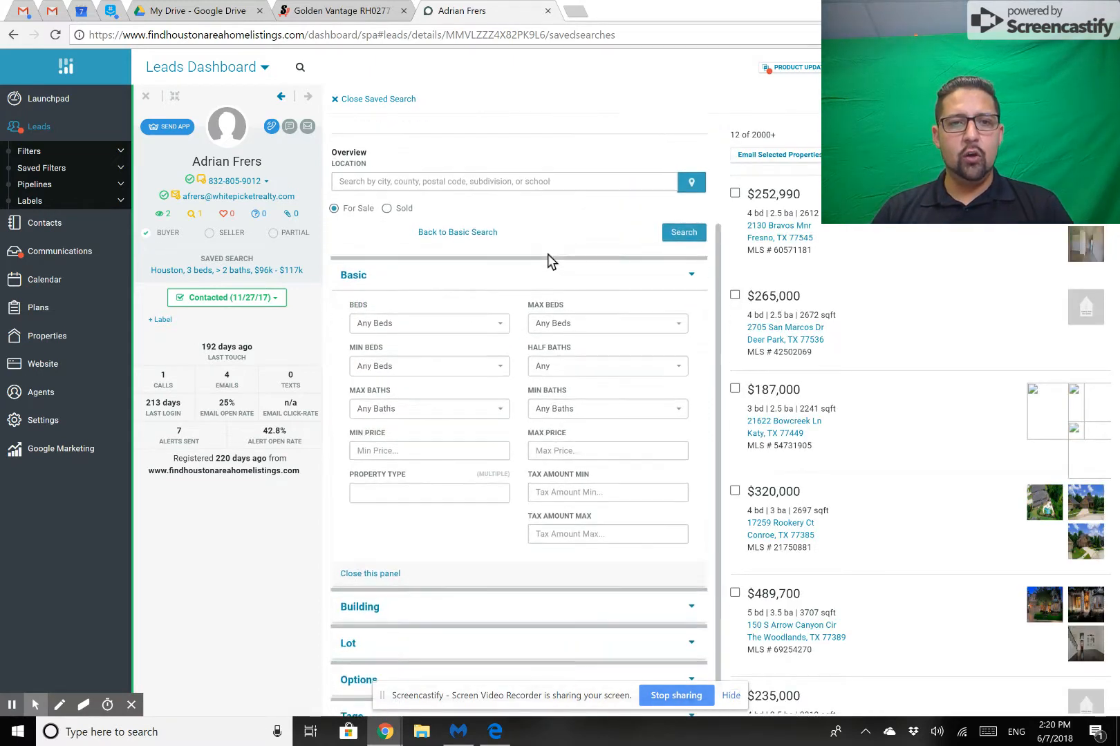
pyautogui.click(501, 304)
pyautogui.click(375, 417)
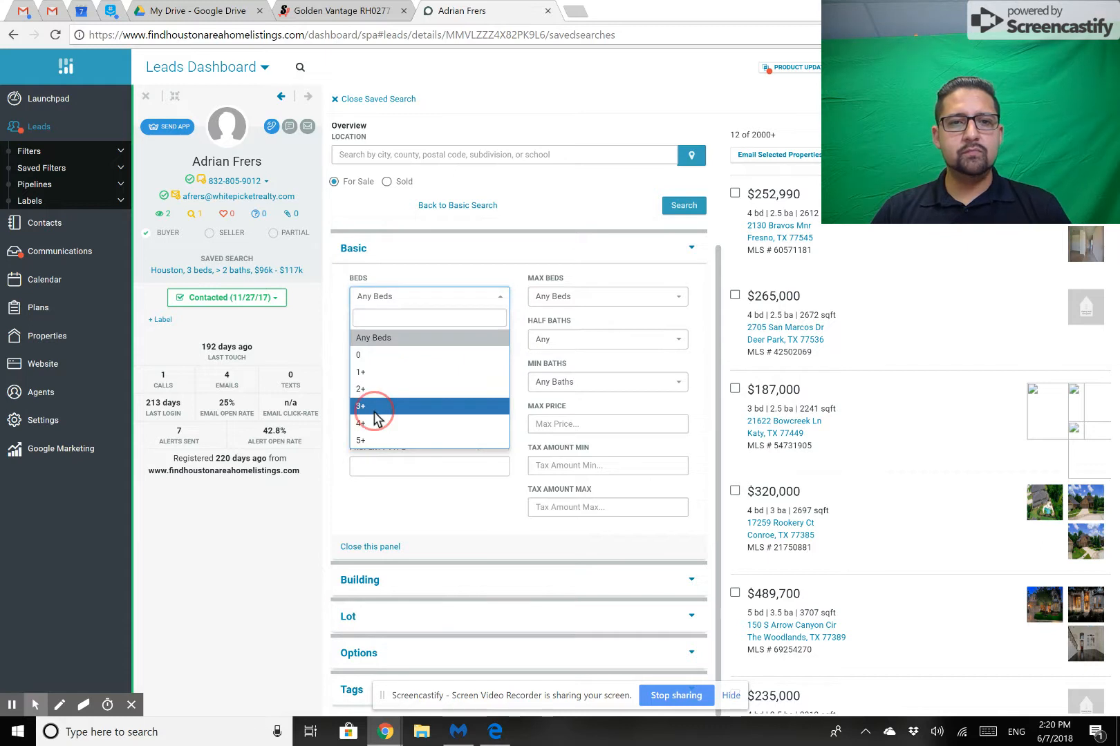
pyautogui.click(400, 299)
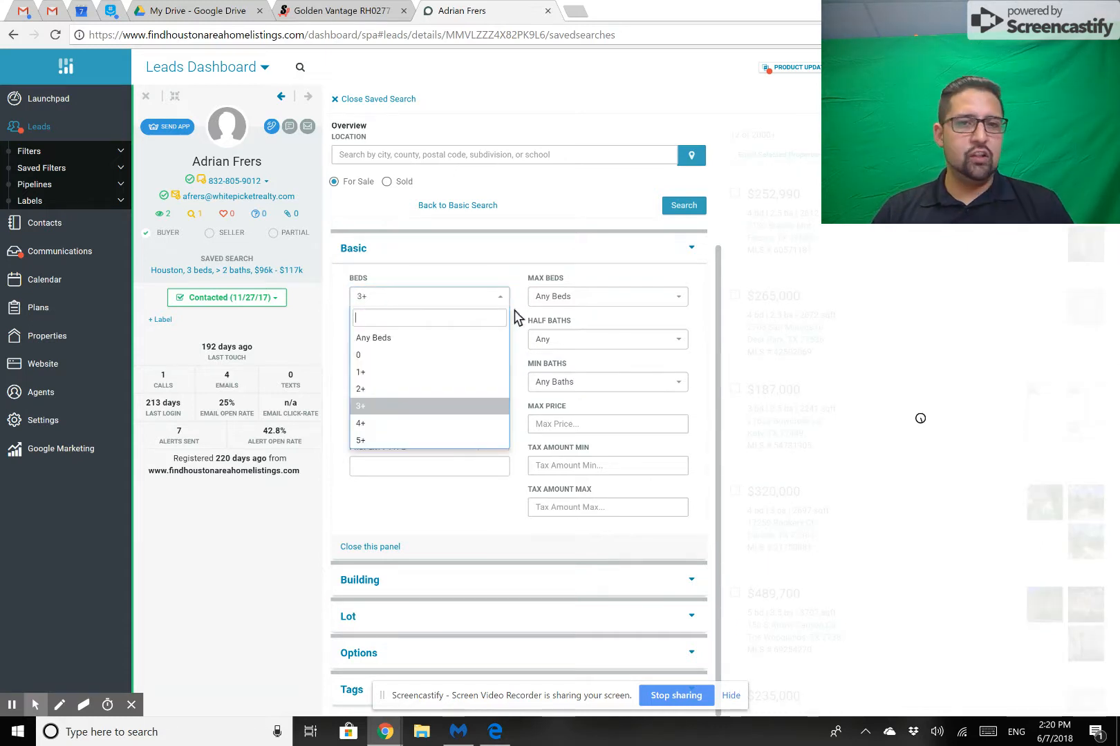
pyautogui.click(387, 408)
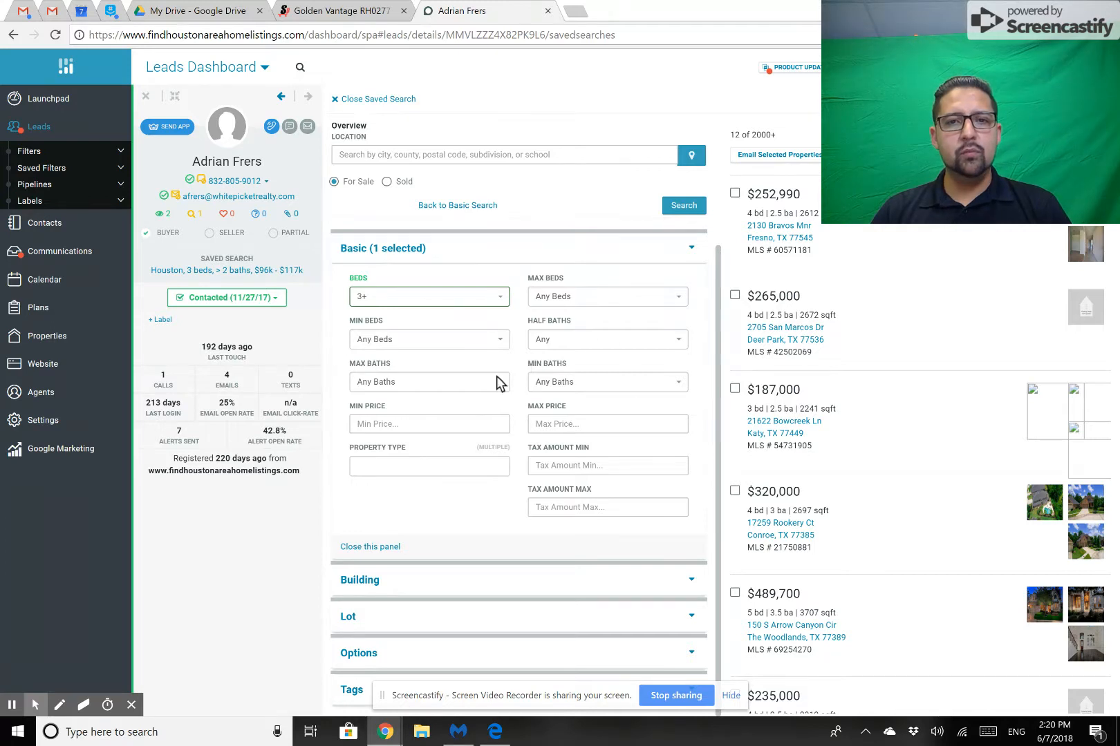
pyautogui.click(666, 387)
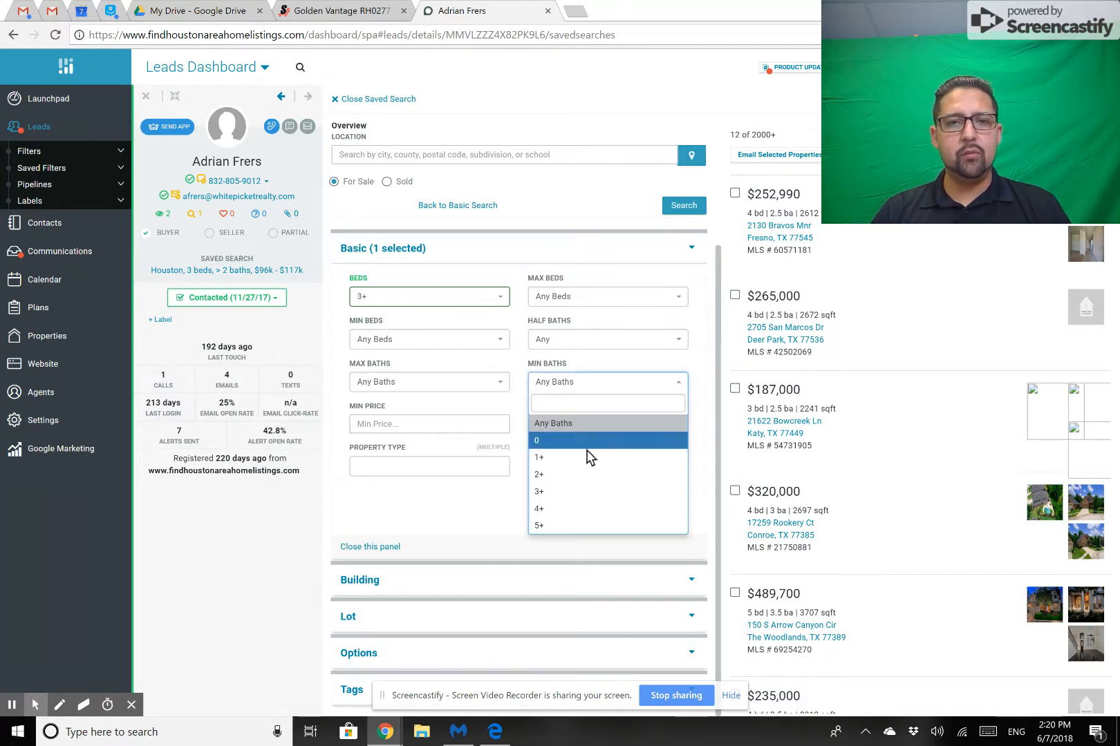
pyautogui.click(575, 479)
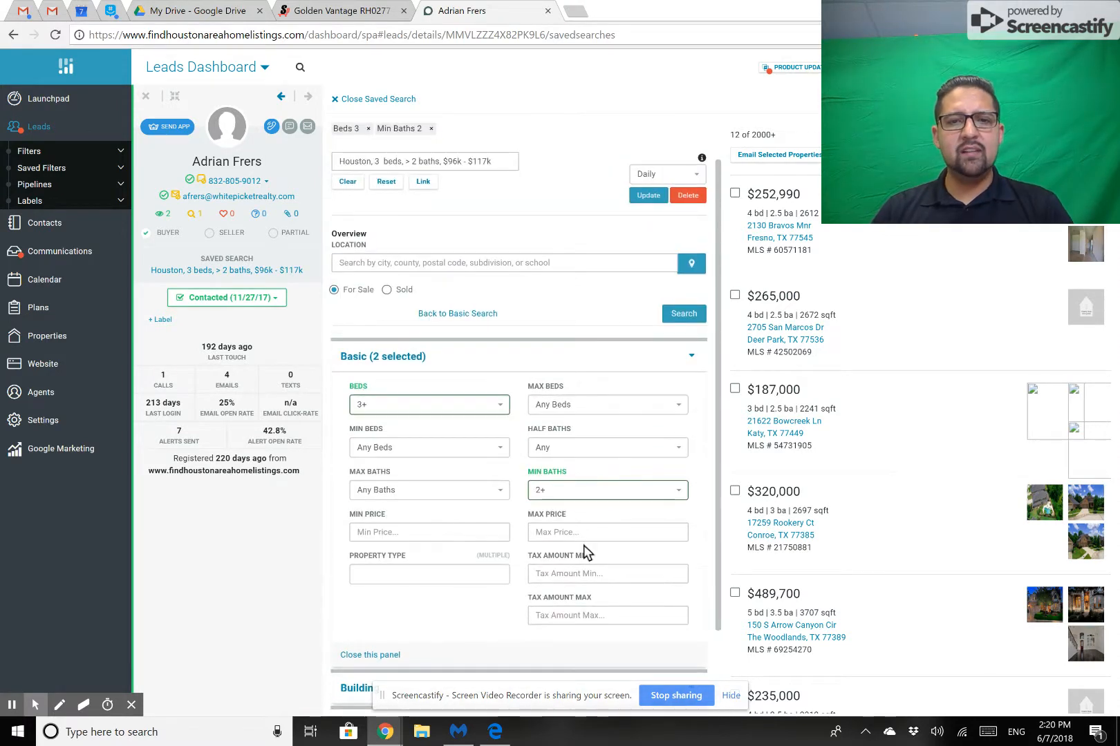
# Set the saved search's Max Price to $300,000 and Min Price to $150,000, leaving the property type unselected.
pyautogui.click(575, 532)
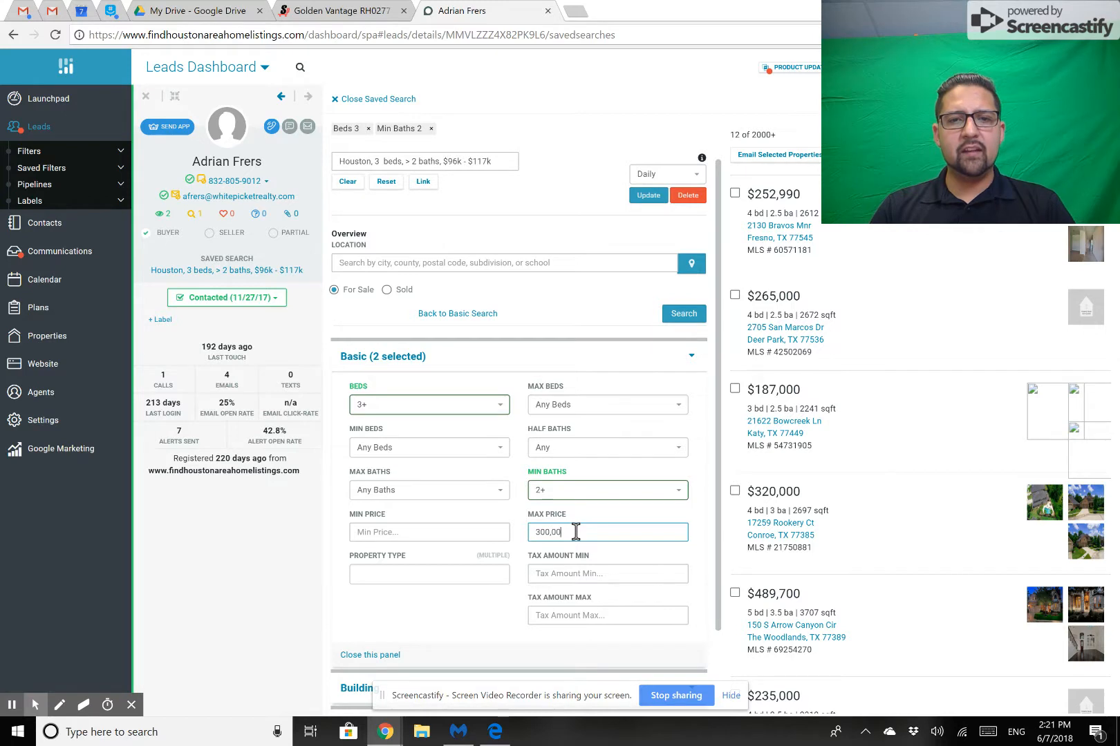
pyautogui.click(593, 572)
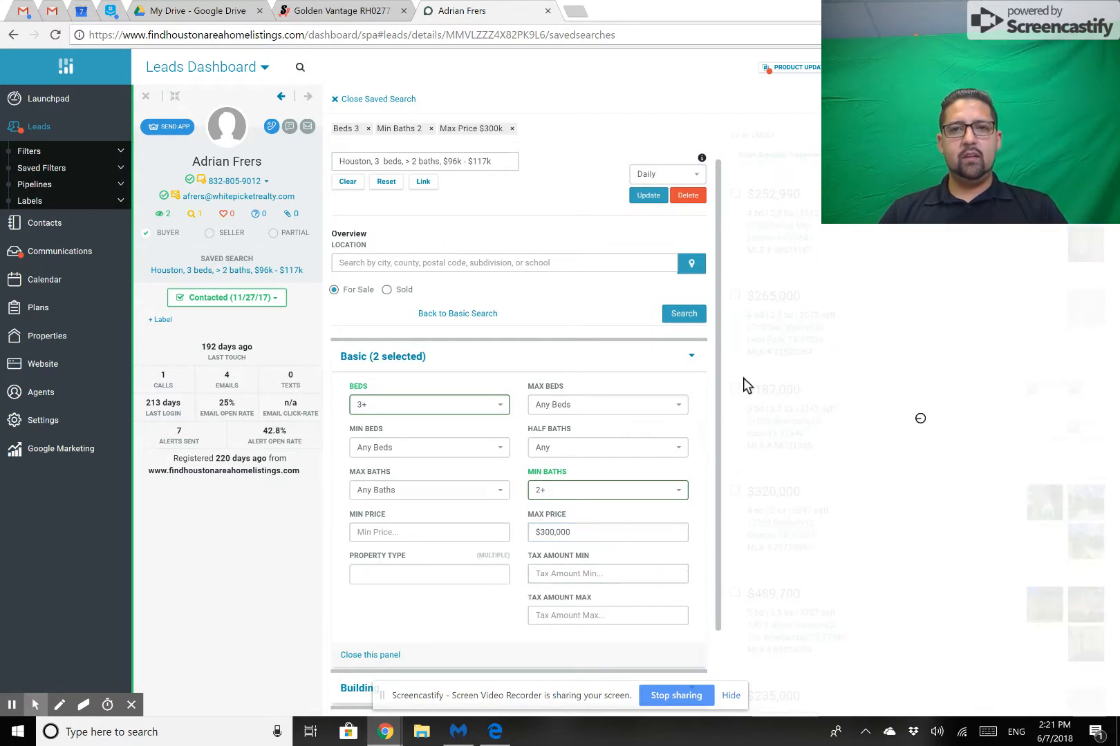
pyautogui.click(412, 536)
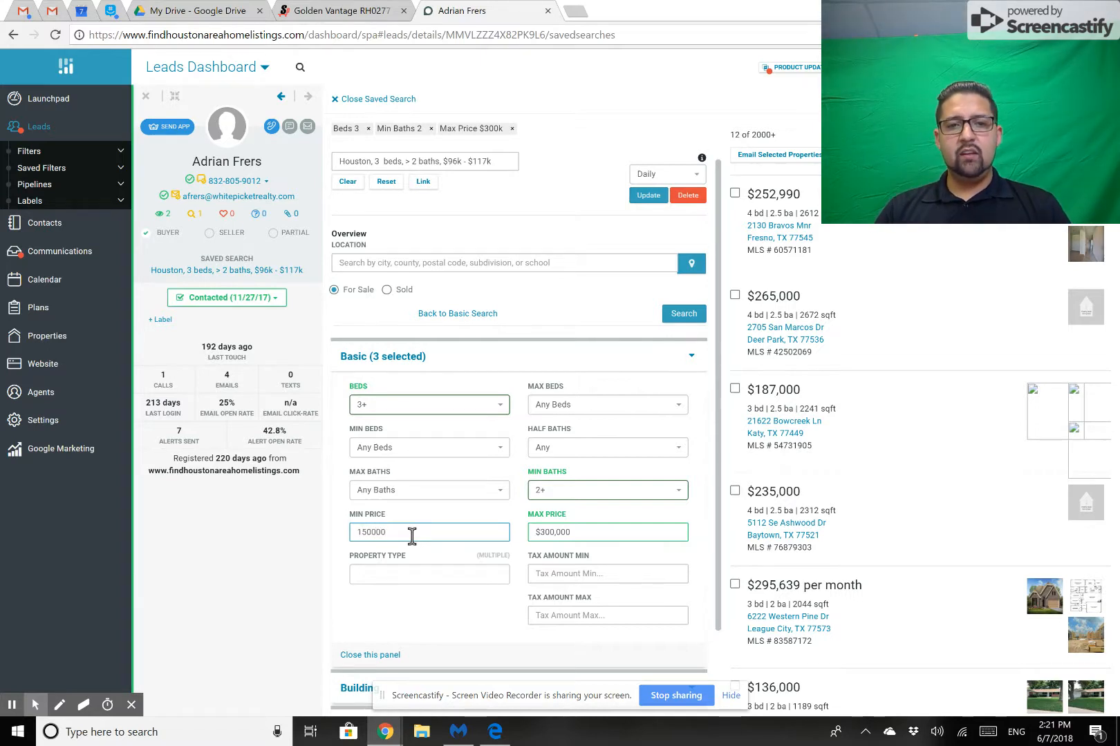
pyautogui.click(419, 579)
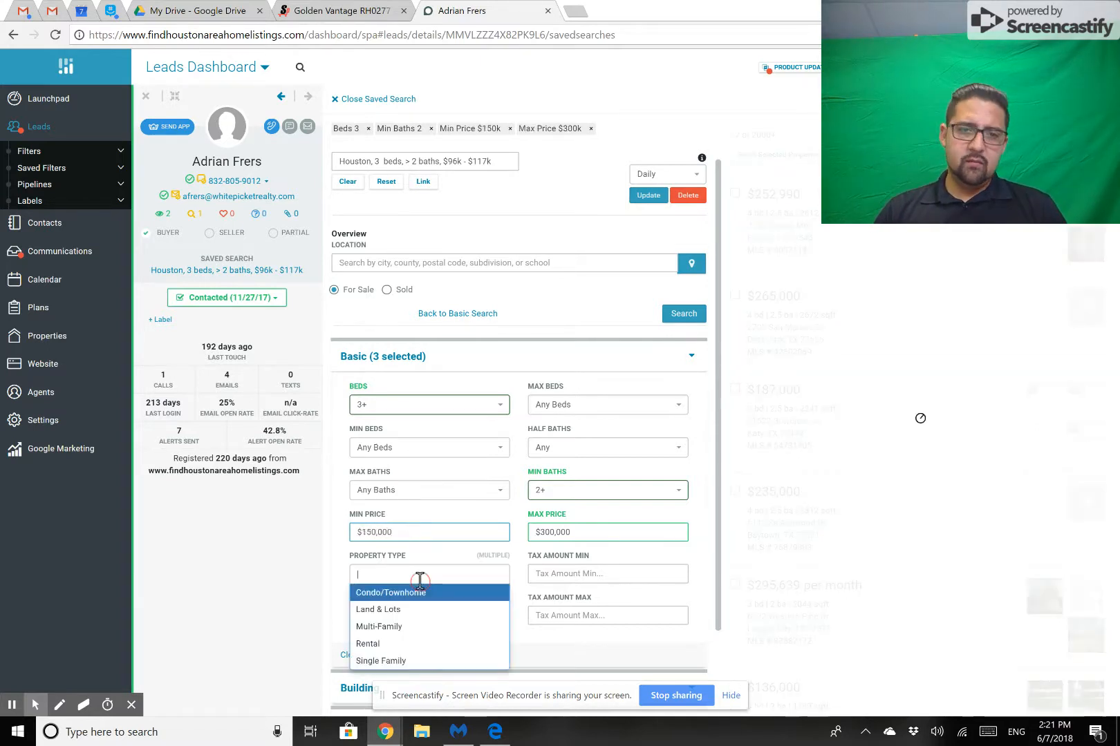
pyautogui.click(397, 662)
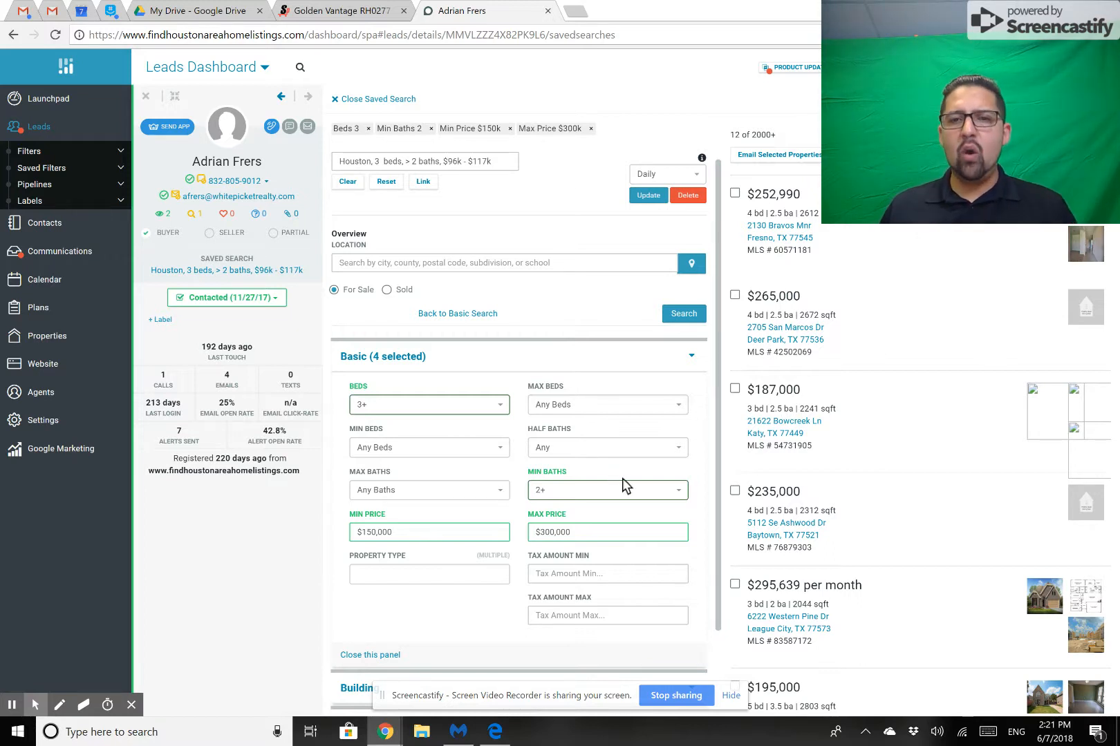
# Set the saved search's Beds criterion to 4+ and copy the search link to the clipboard.
pyautogui.click(506, 407)
pyautogui.click(381, 530)
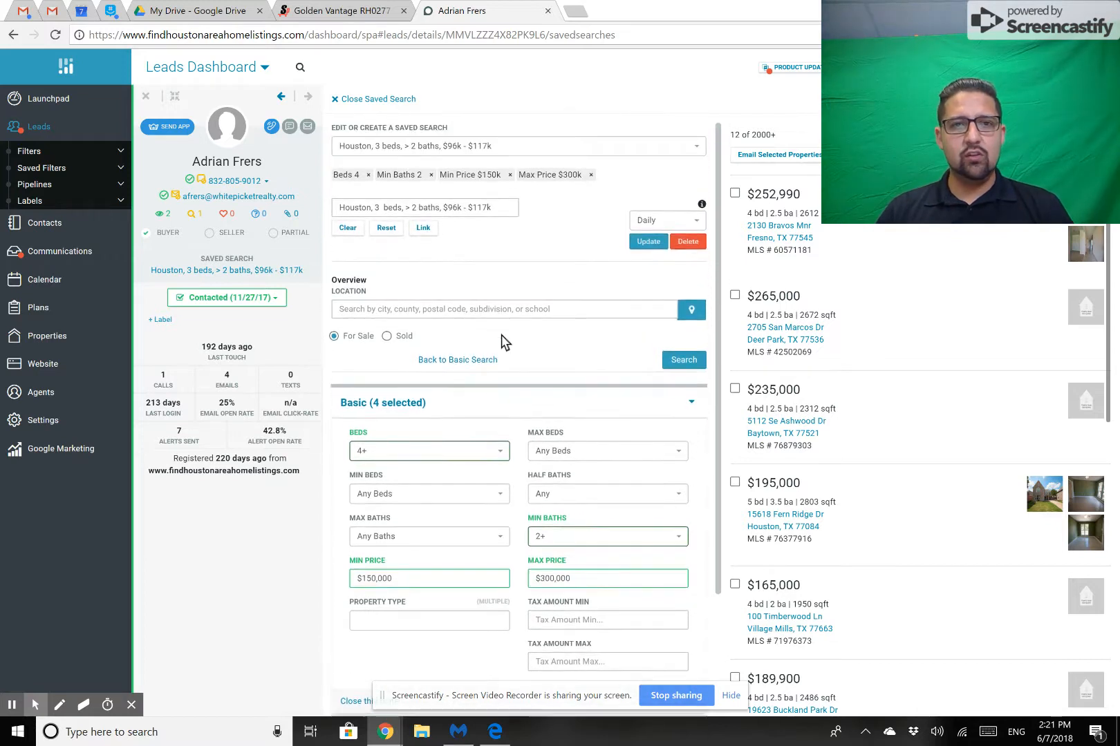
pyautogui.click(426, 232)
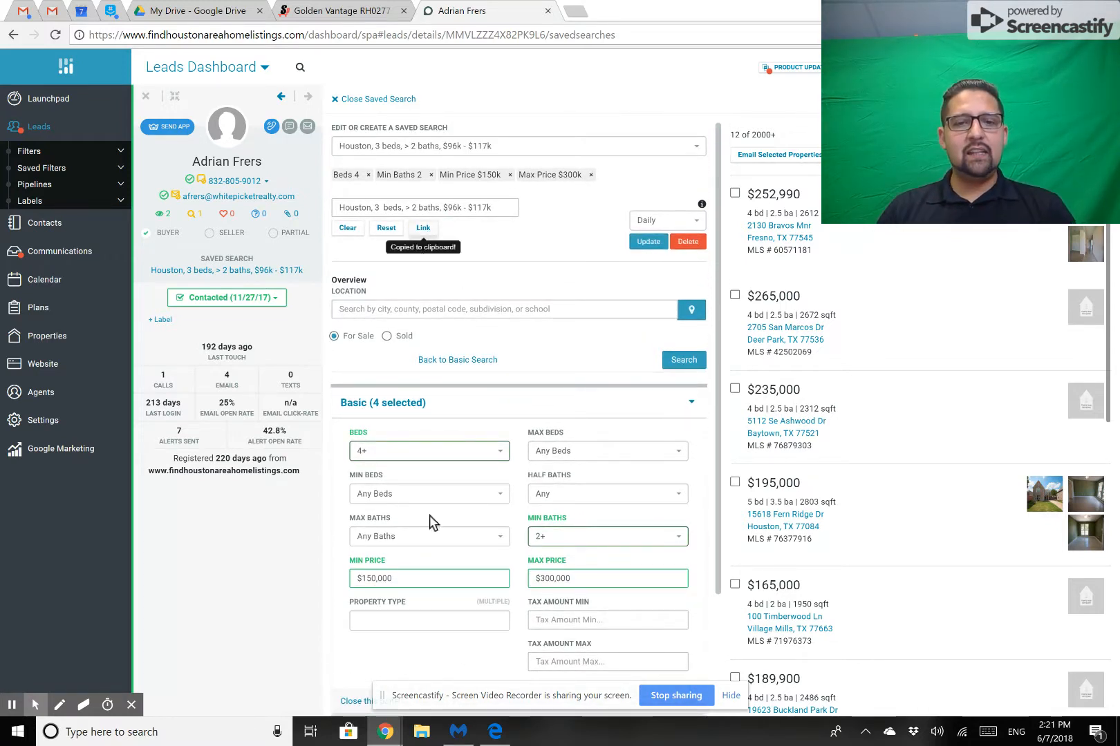
pyautogui.click(495, 732)
pyautogui.click(362, 78)
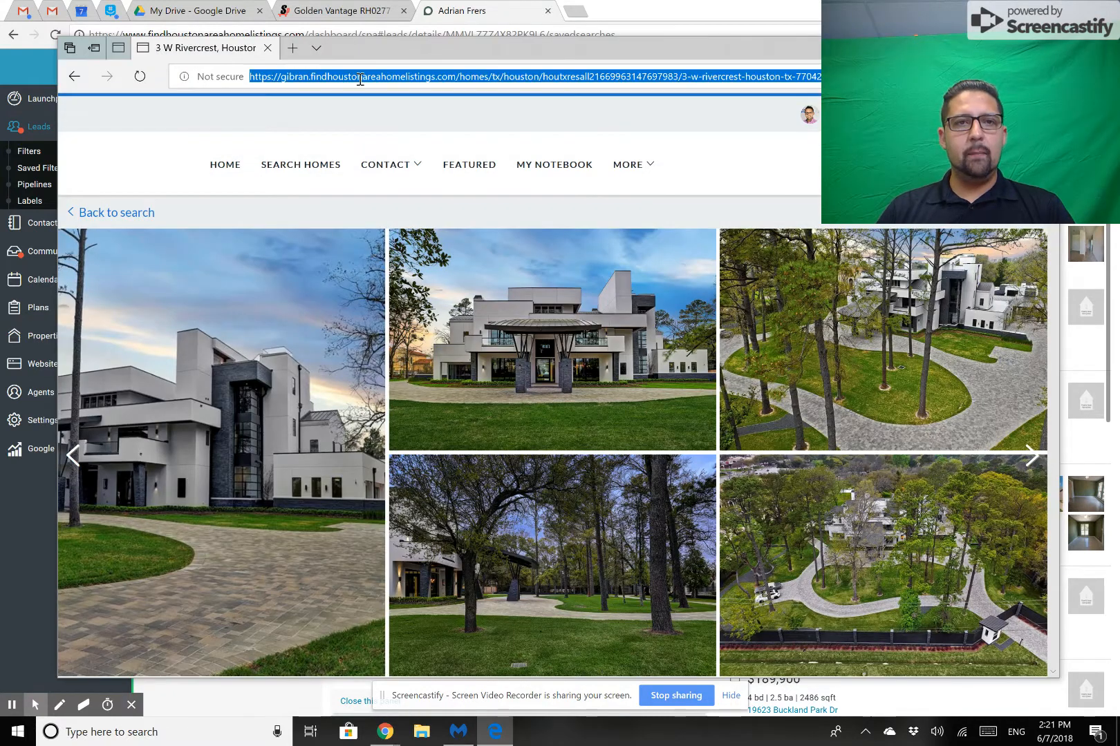
pyautogui.press('BackSpace')
pyautogui.hotkey('ctrl', 'v')
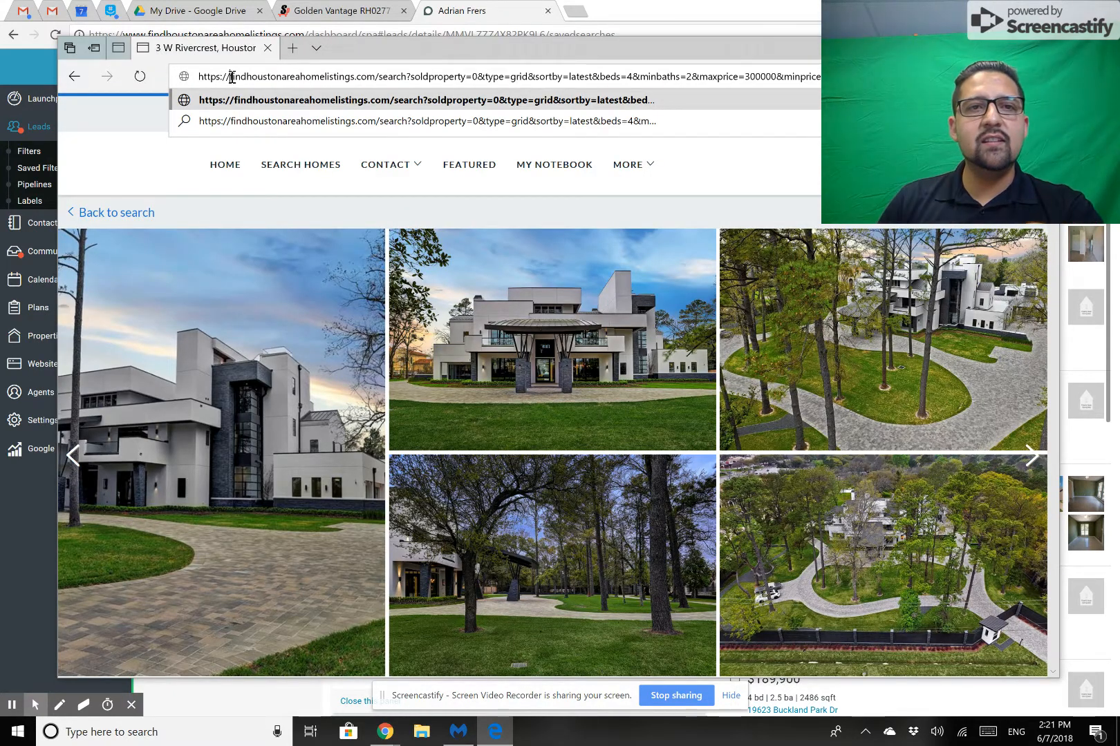
pyautogui.press('BackSpace')
pyautogui.press('BackSpace')
pyautogui.press('BackSpace')
pyautogui.press('BackSpace')
pyautogui.press('BackSpace')
pyautogui.press('BackSpace')
pyautogui.press('BackSpace')
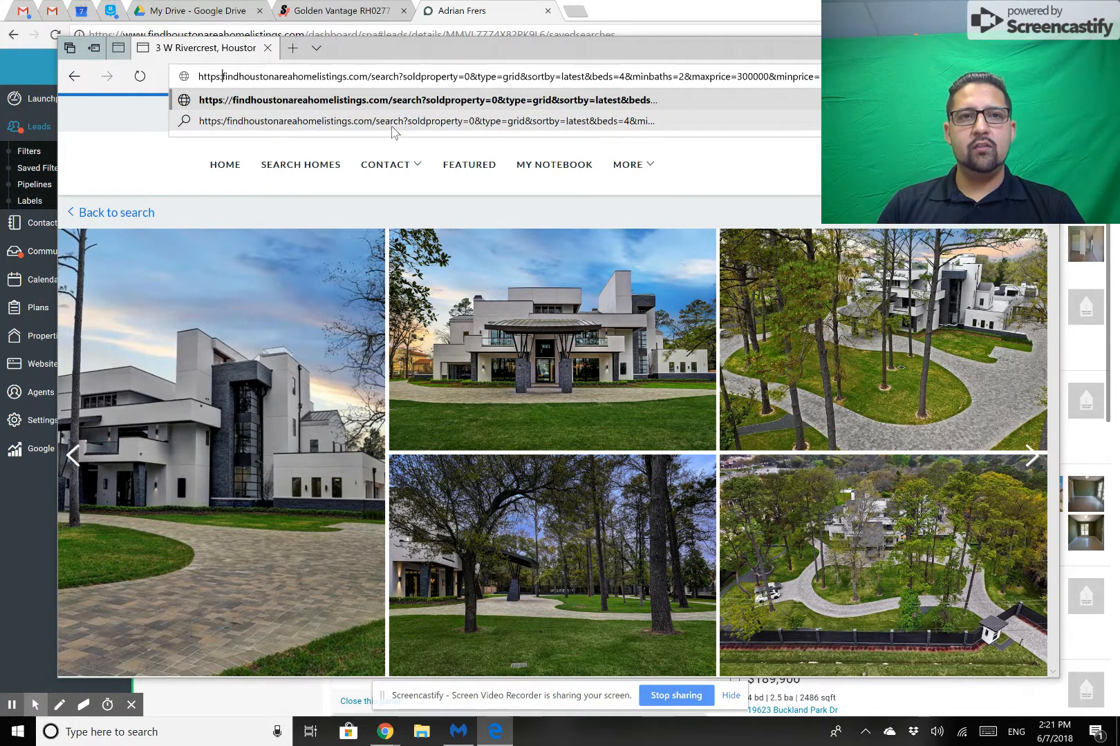
pyautogui.write('gibran')
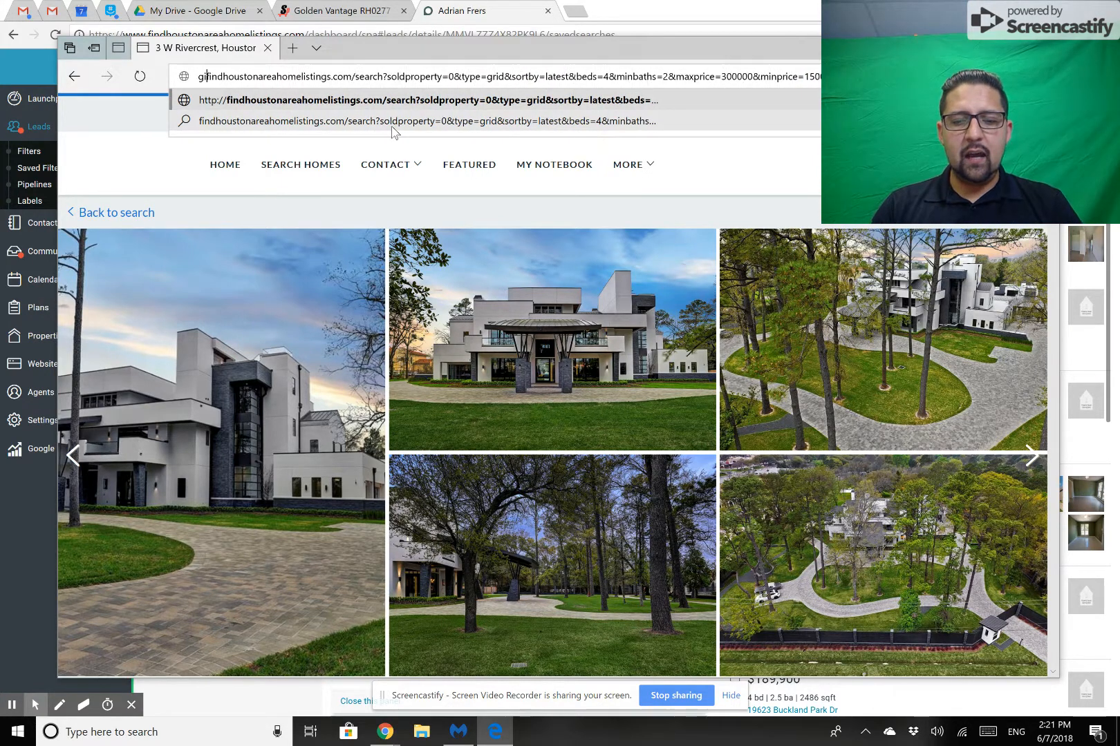
pyautogui.write('.')
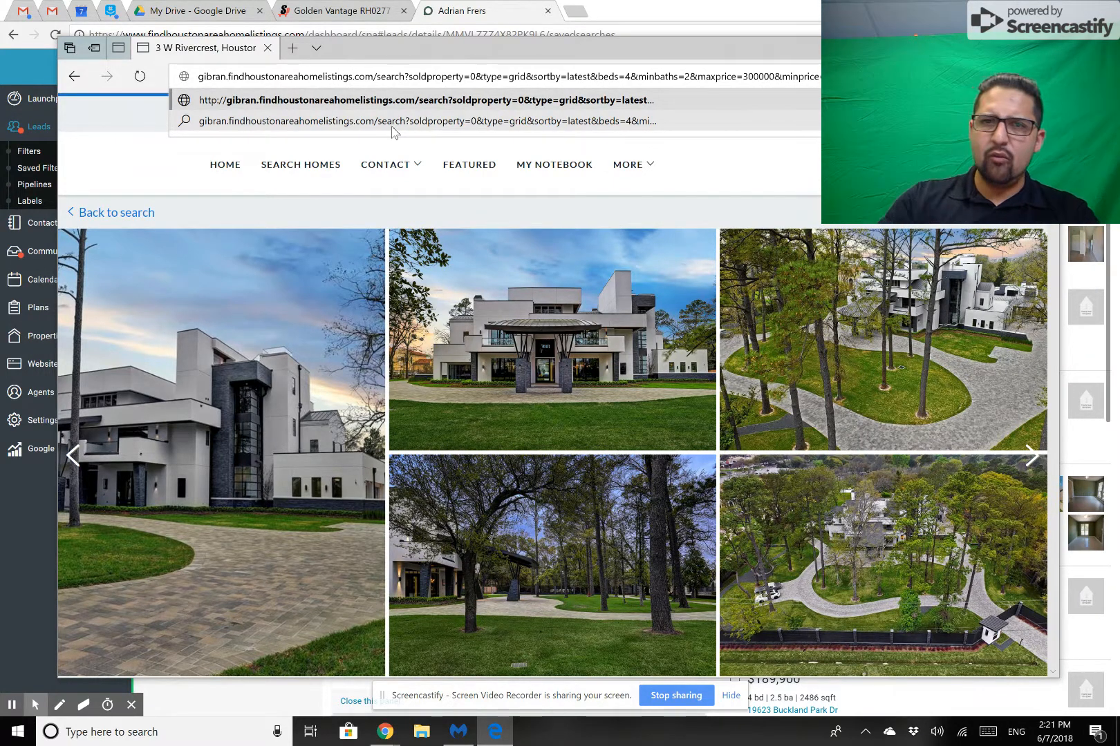
pyautogui.press('Return')
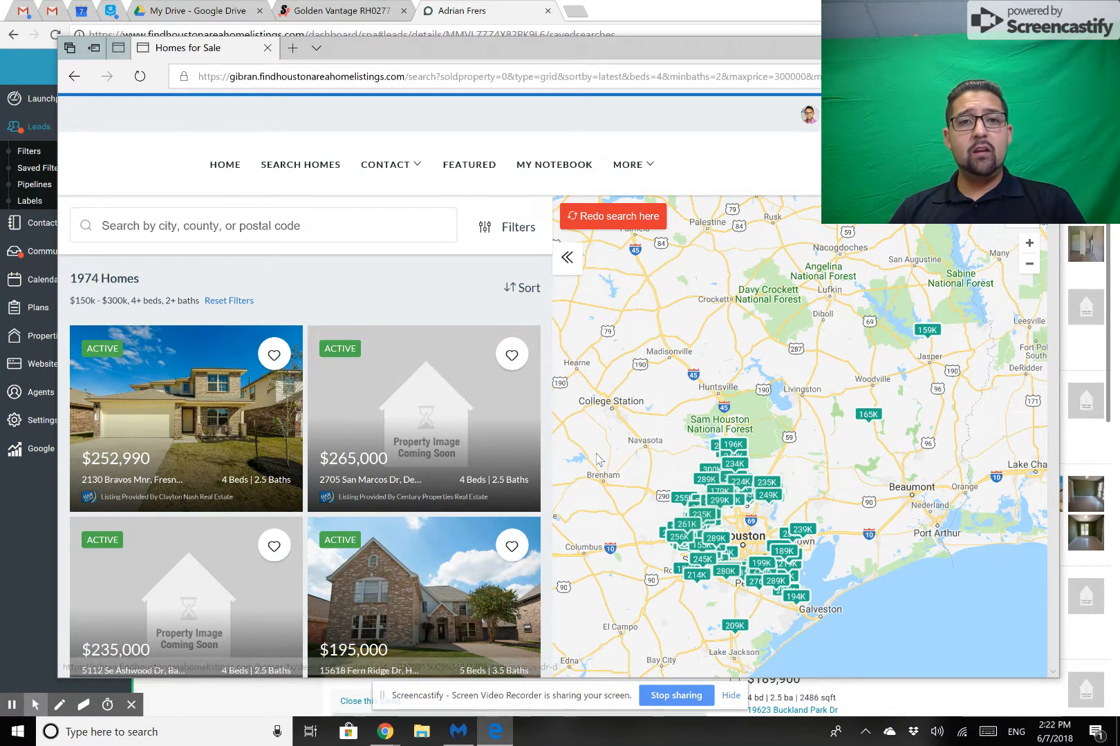
# Look through the homes in the search results and open the $252,990 listing.
pyautogui.scroll(-1, 314, 409)
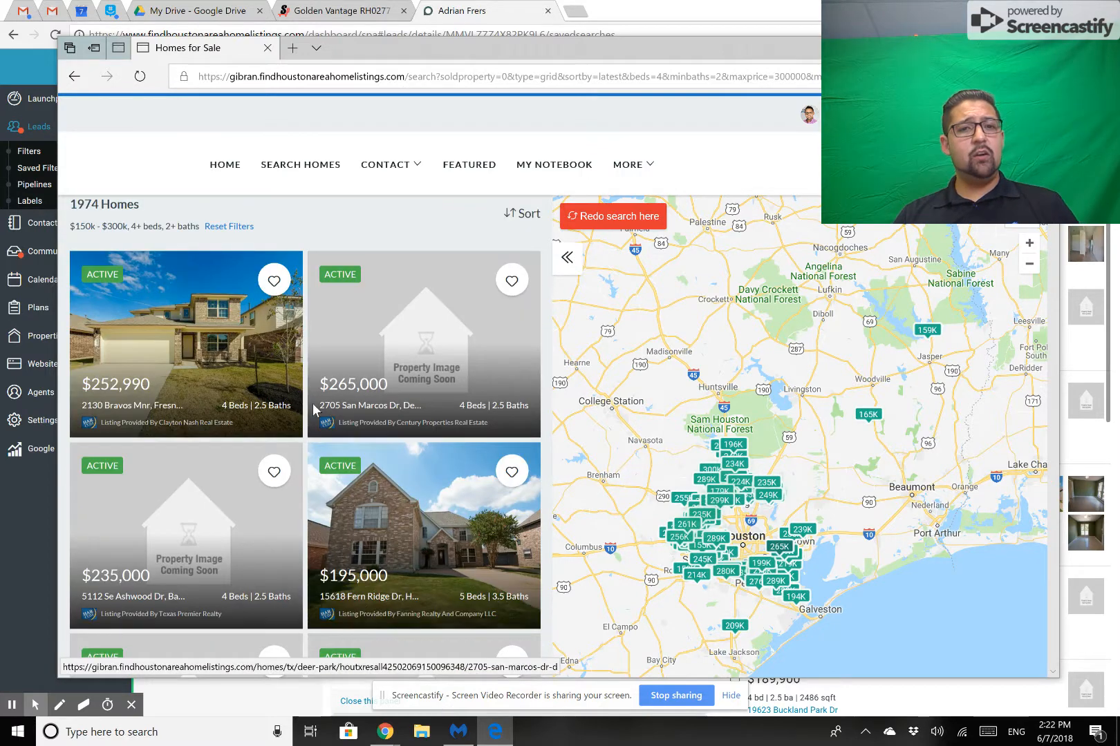
pyautogui.scroll(-1, 314, 409)
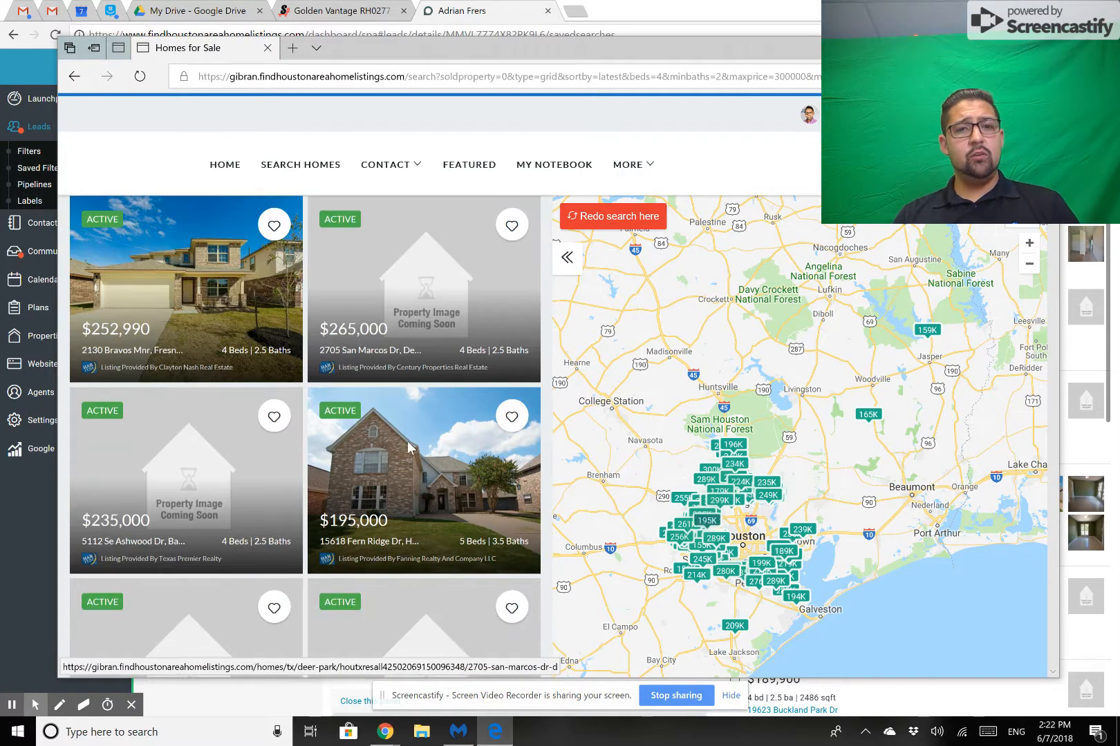
pyautogui.click(229, 316)
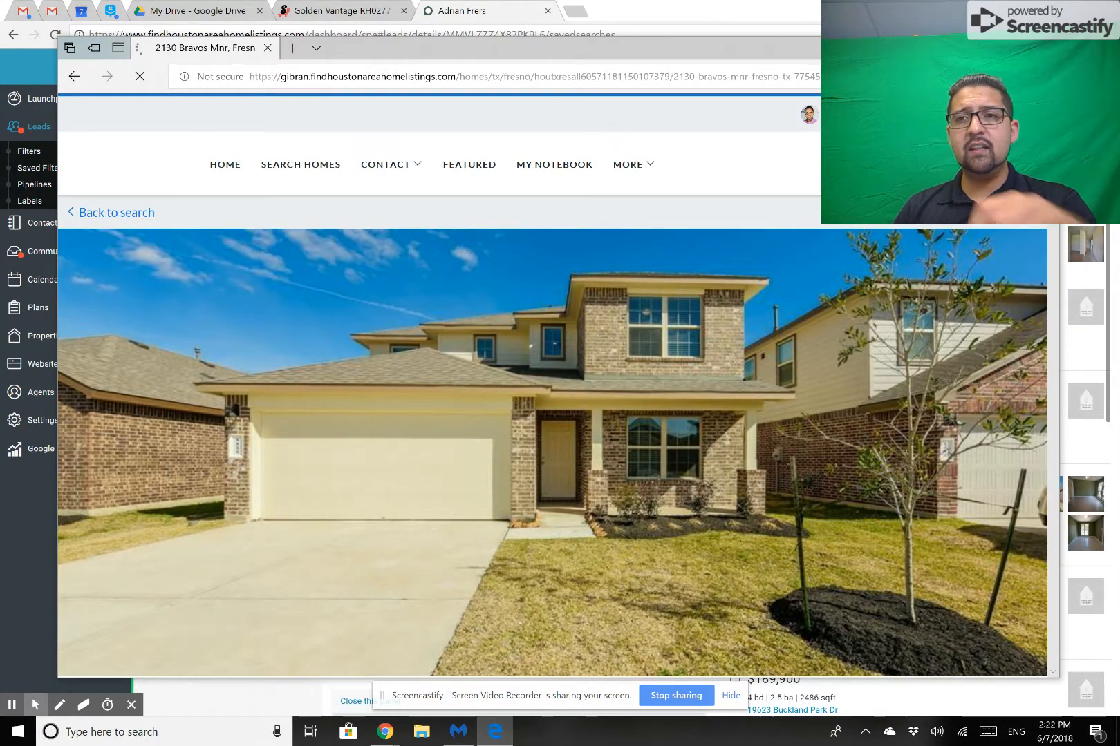
# Log out of the agent's site and load the copied search link again with the agent's personal subdomain.
pyautogui.moveTo(993, 164)
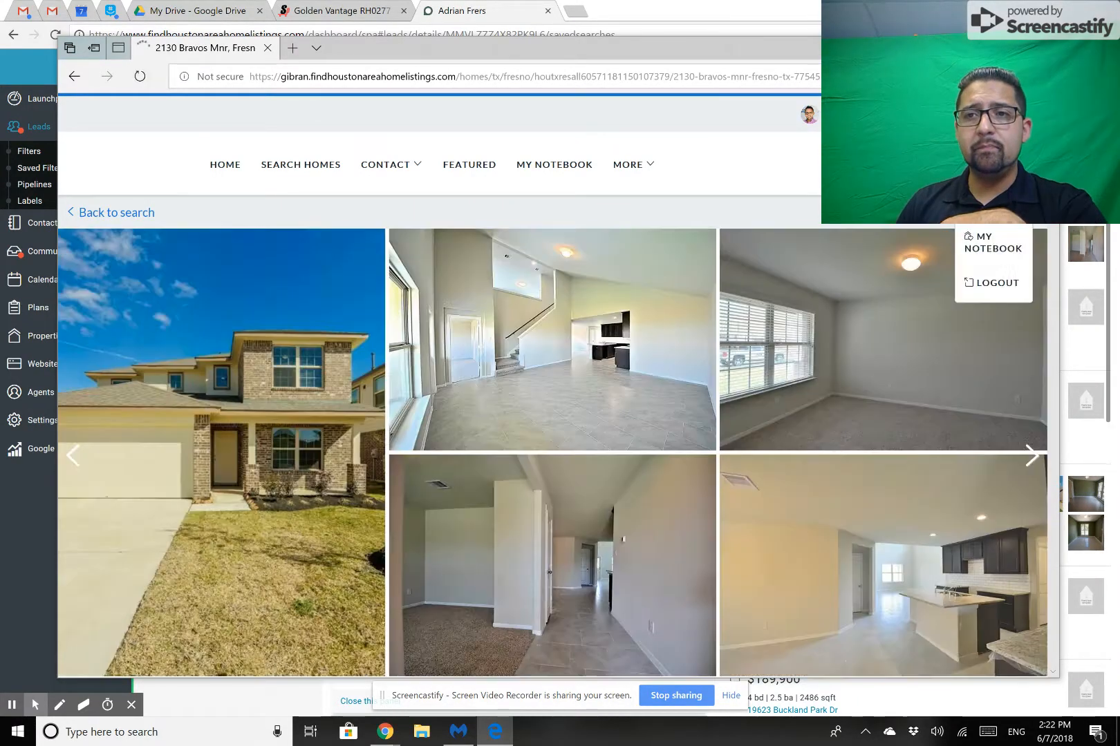
pyautogui.click(990, 285)
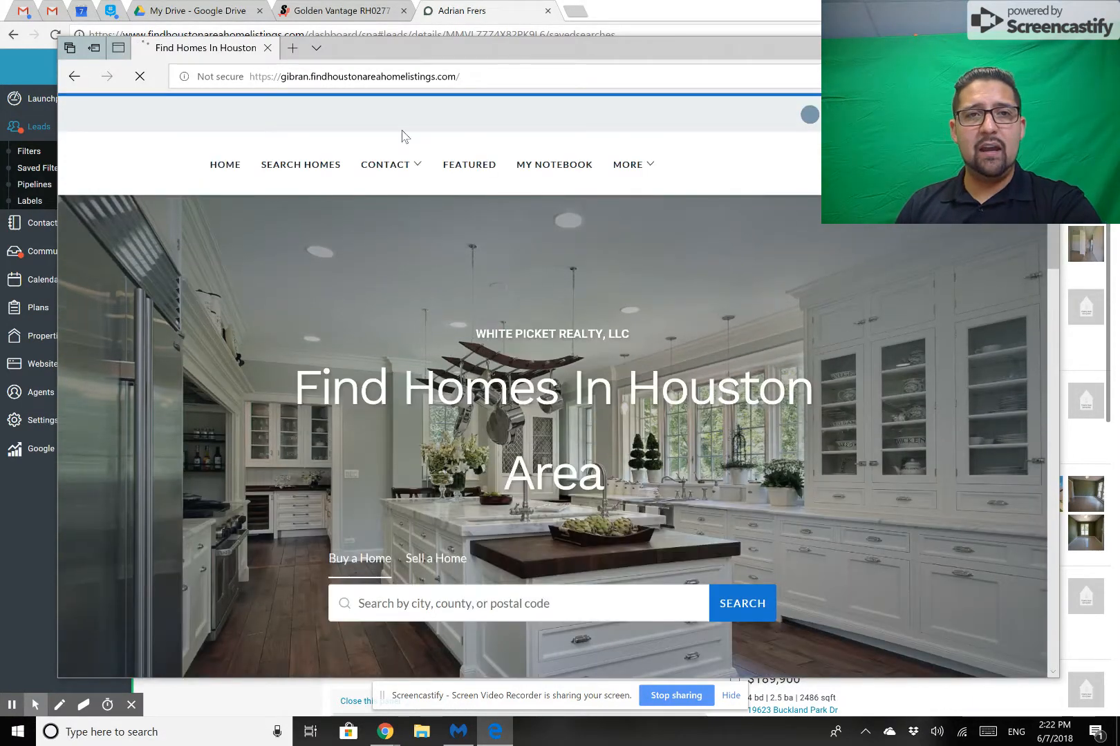
pyautogui.click(249, 76)
pyautogui.hotkey('ctrl', 'v')
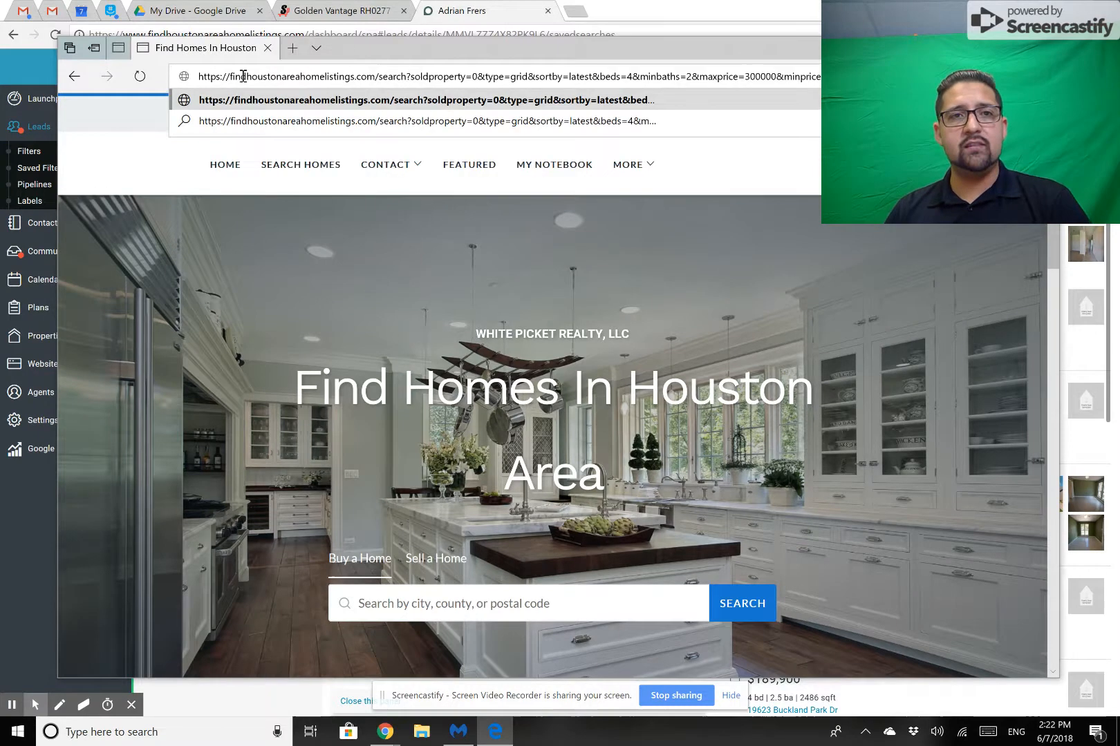
pyautogui.moveTo(230, 76); pyautogui.dragTo(143, 80)
pyautogui.write('gibr')
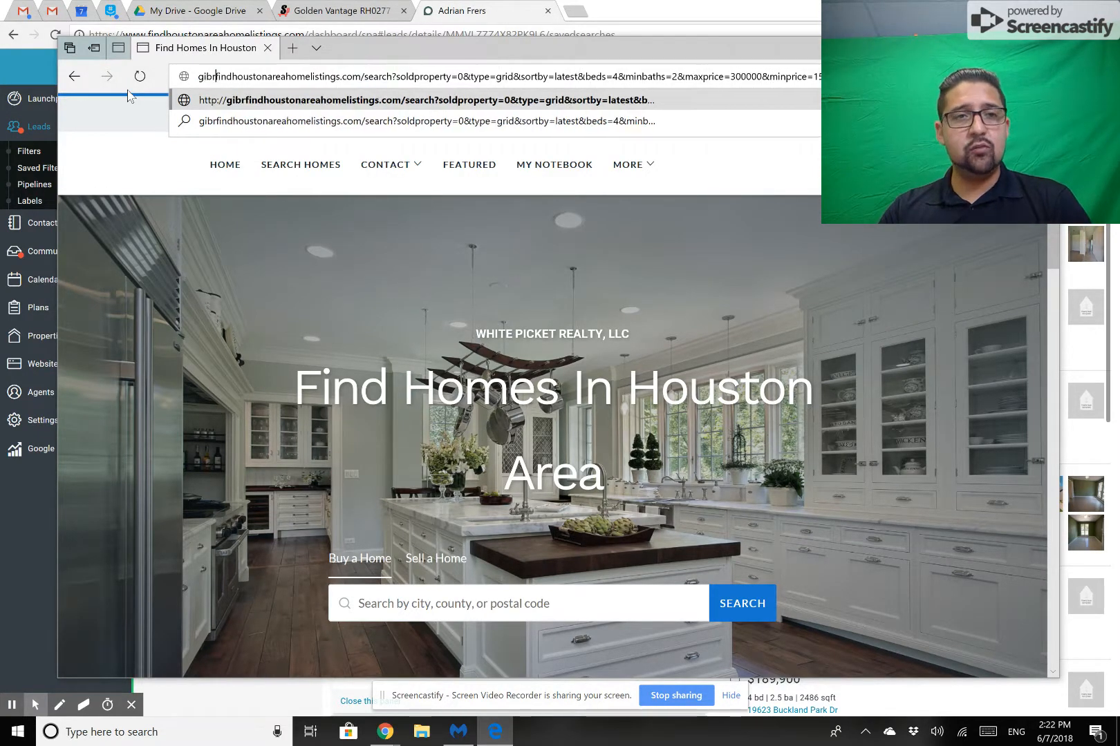
pyautogui.write('an.')
pyautogui.press('Return')
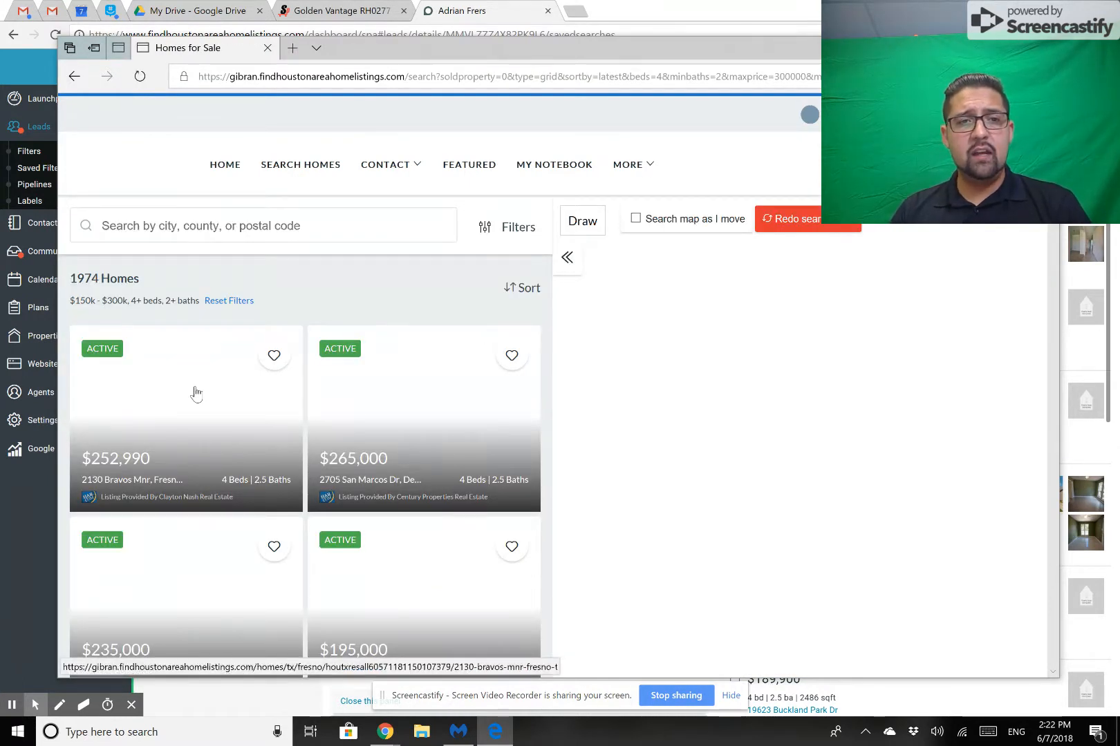
# Open the $252,990 listing as a logged-out visitor, dismiss the recording notice, and close Edge with all its tabs.
pyautogui.click(196, 394)
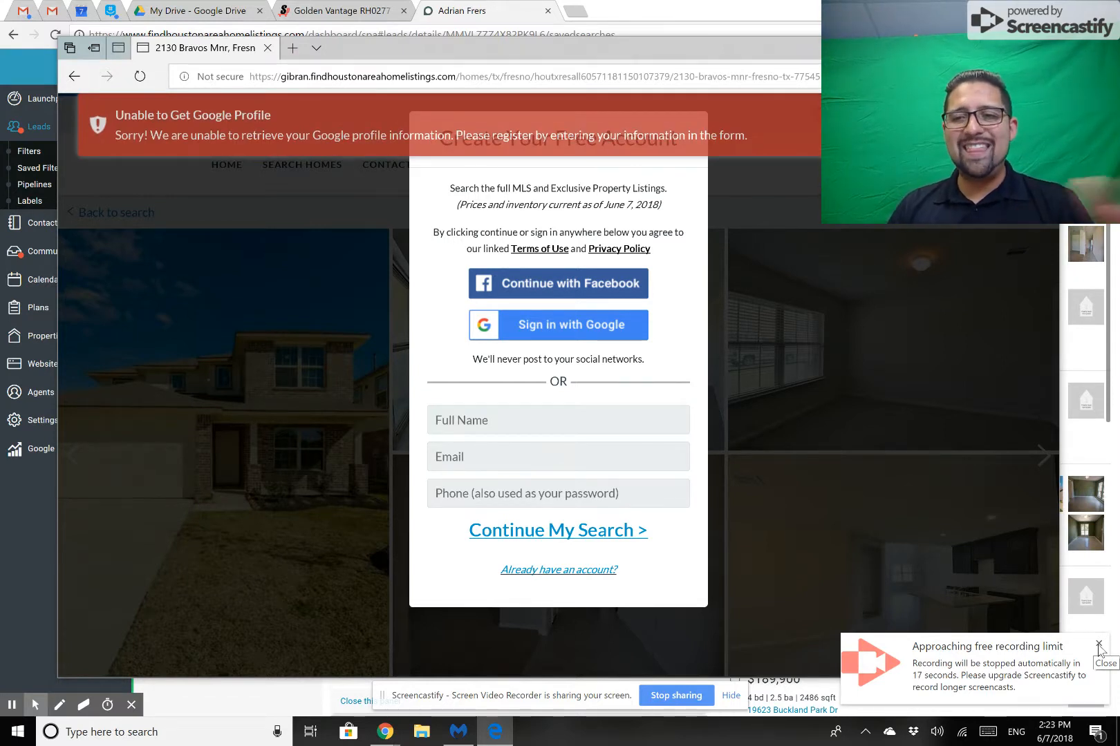
pyautogui.click(1099, 645)
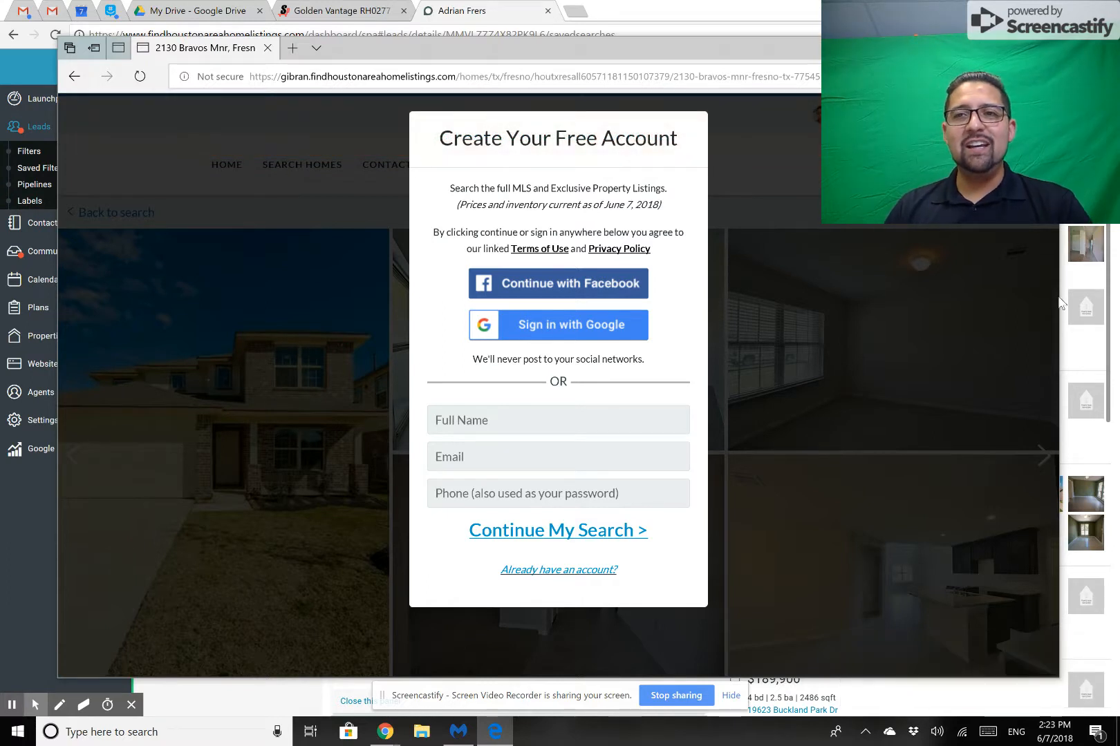
pyautogui.click(1042, 48)
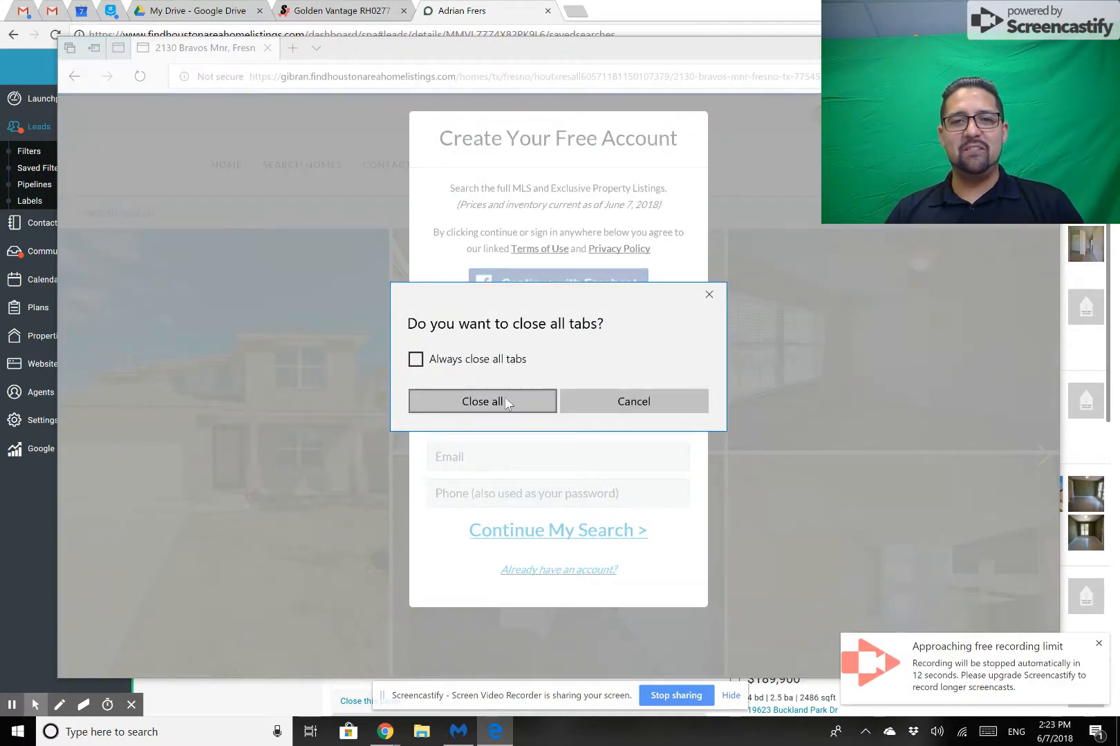
pyautogui.click(509, 399)
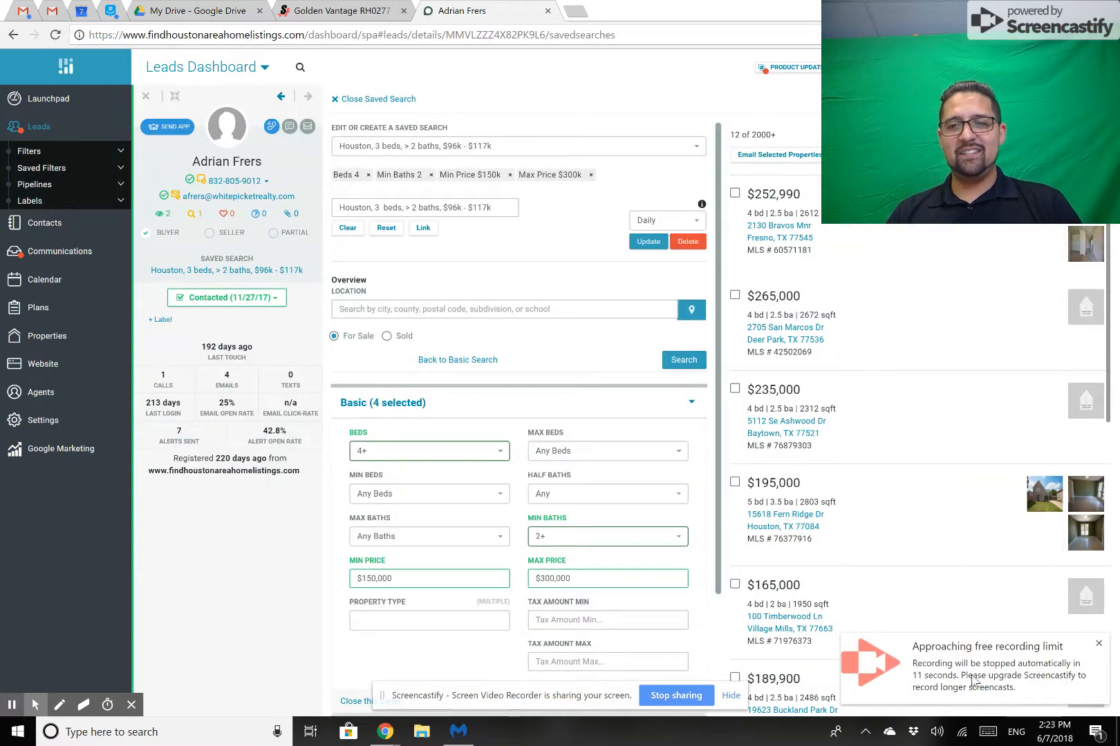
pyautogui.click(973, 681)
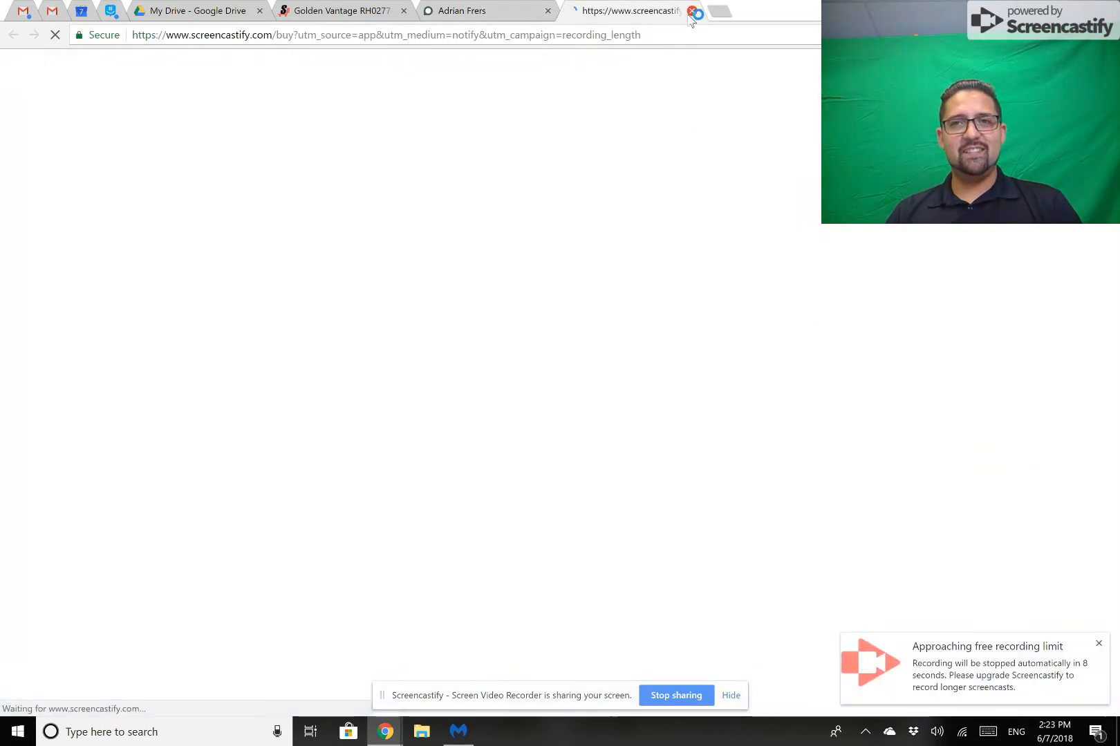
pyautogui.click(691, 11)
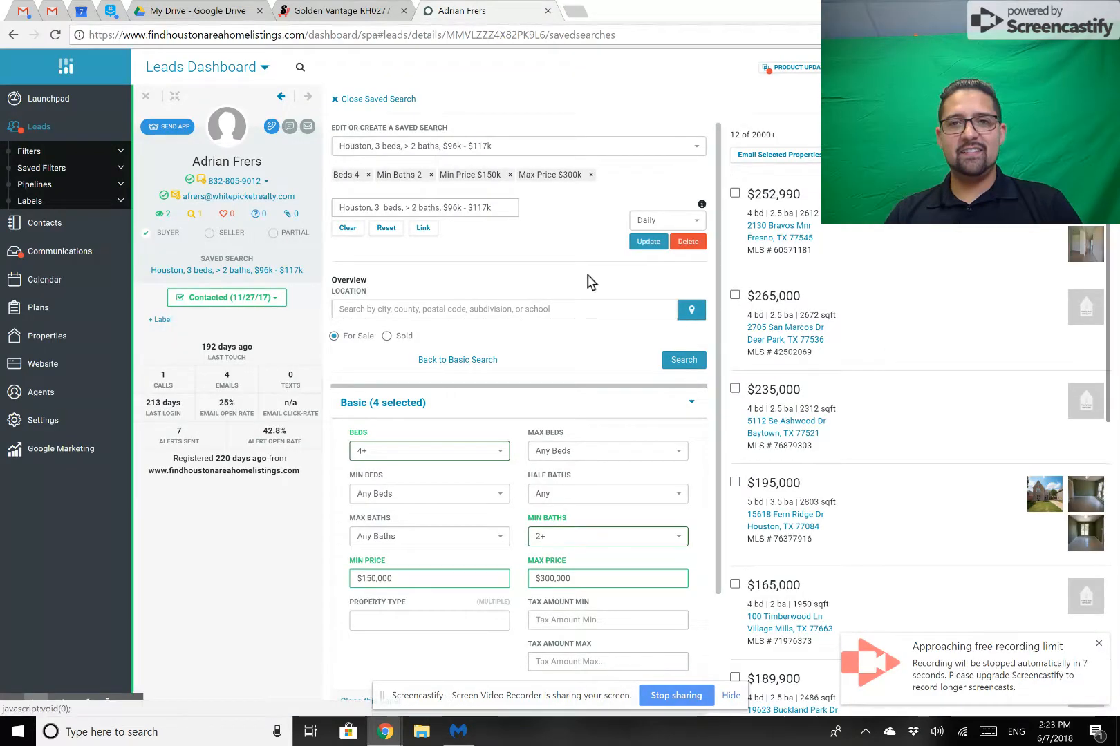